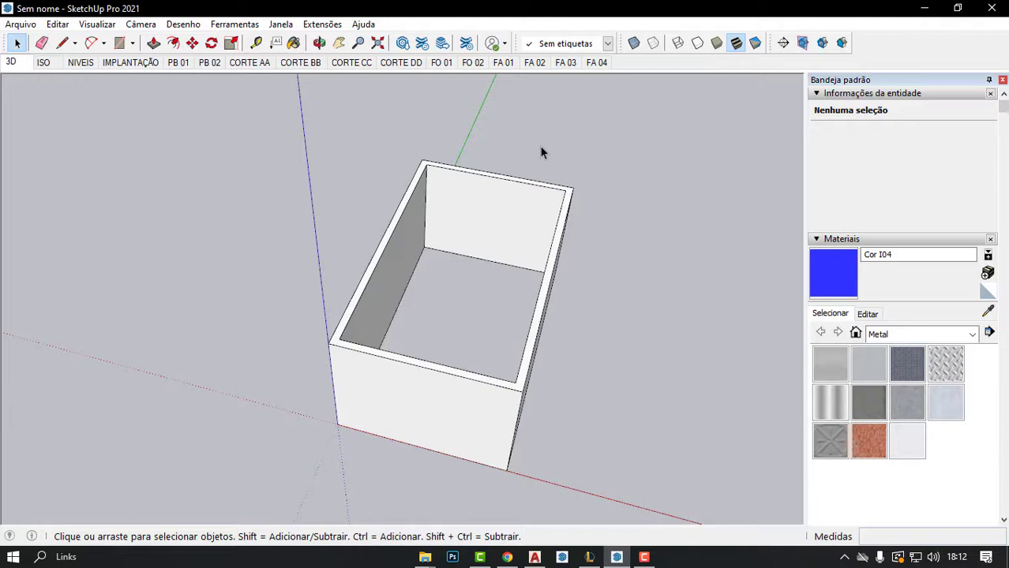
- Orbit in for an angled view of the hollow box and open its solid group for editing
mouse_move(532, 190)
middle_down()
mouse_move(540, 194)
mouse_move(402, 184)
mouse_move(367, 194)
middle_up()
mouse_move(390, 274)
middle_down()
mouse_move(543, 228)
mouse_move(314, 300)
mouse_move(429, 220)
mouse_move(482, 332)
mouse_move(480, 323)
mouse_move(407, 345)
mouse_move(383, 338)
mouse_move(387, 348)
mouse_move(366, 285)
middle_up()
click(483, 333)
scroll(374, 289, up, 2)
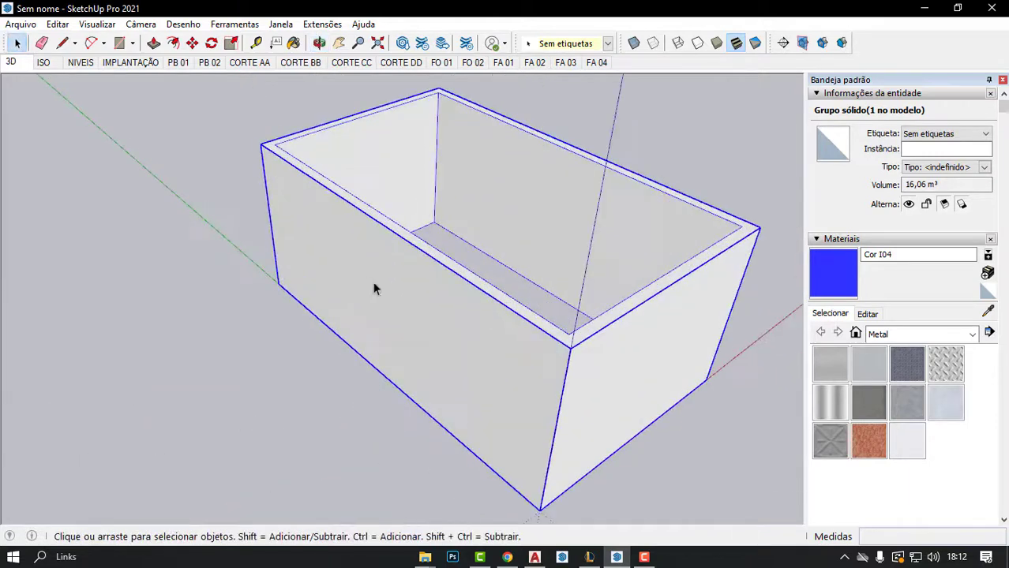
double_click(440, 307)
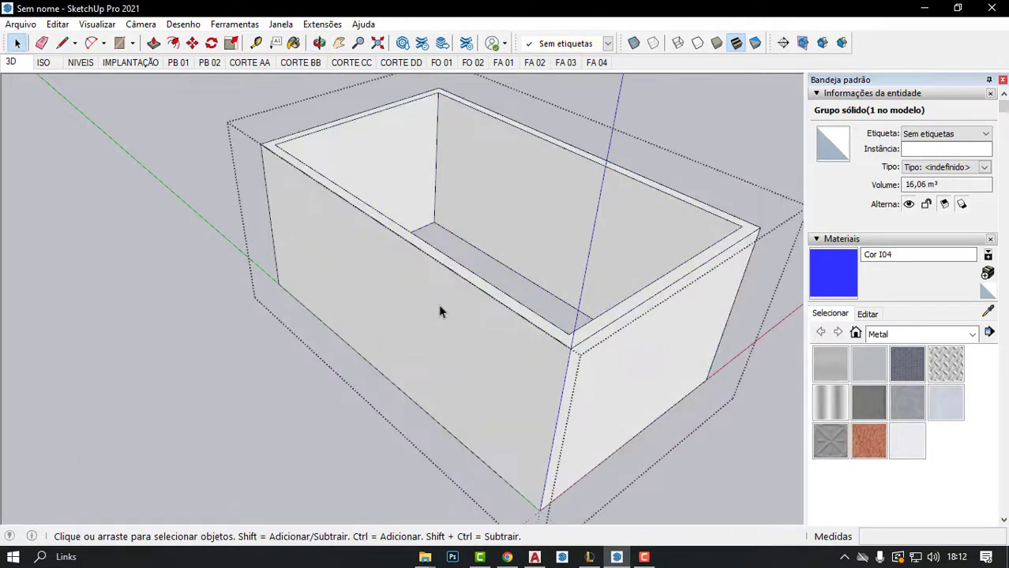
- Import Porta Que Corta.skp and place the door on the box's front wall
click(17, 26)
click(50, 275)
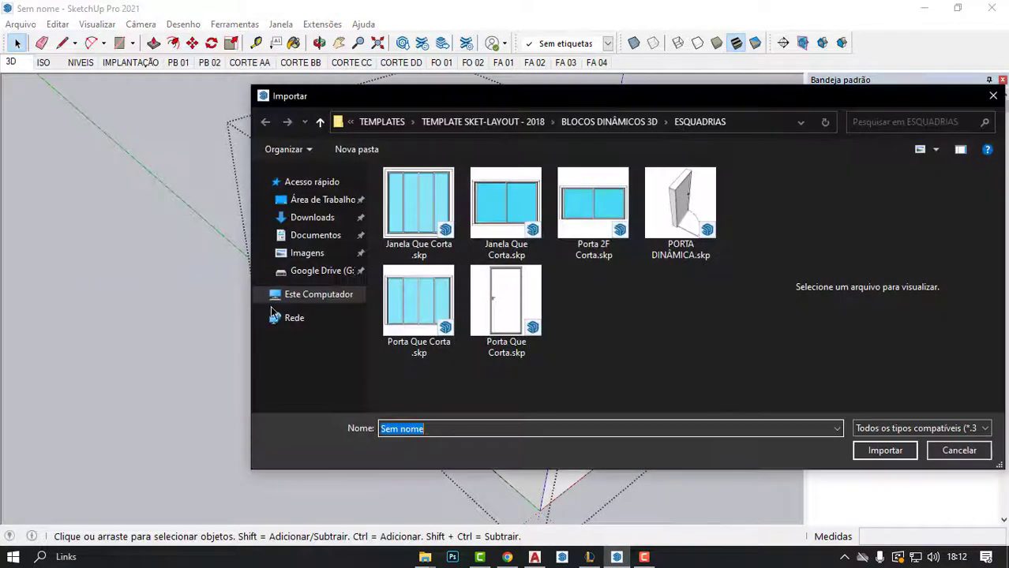
double_click(521, 294)
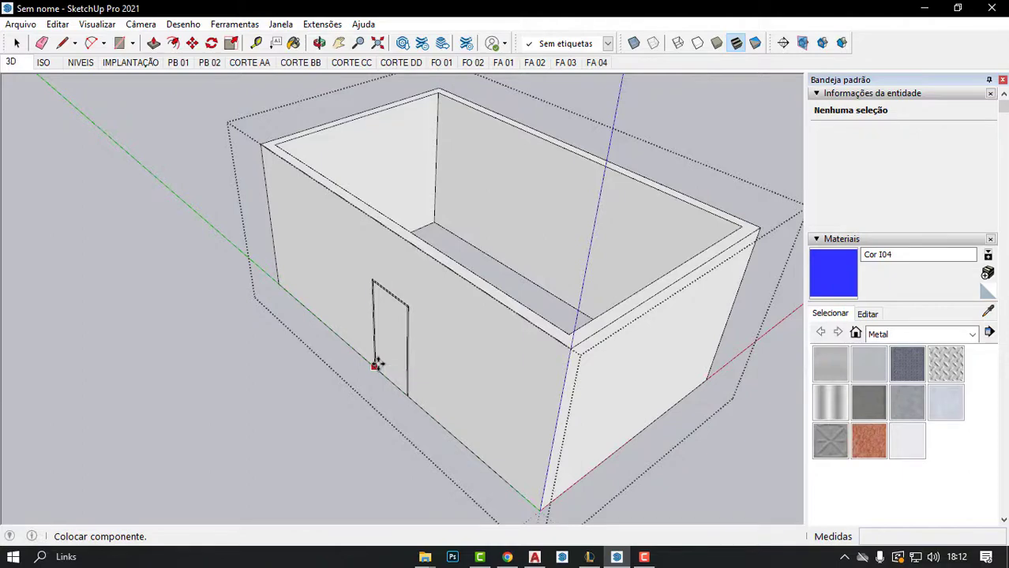
click(376, 364)
scroll(327, 357, up, 3)
scroll(409, 317, up, 2)
mouse_move(410, 318)
middle_down()
mouse_move(585, 231)
mouse_move(541, 288)
mouse_move(579, 195)
mouse_move(450, 293)
mouse_move(255, 334)
mouse_move(169, 322)
mouse_move(345, 207)
middle_up()
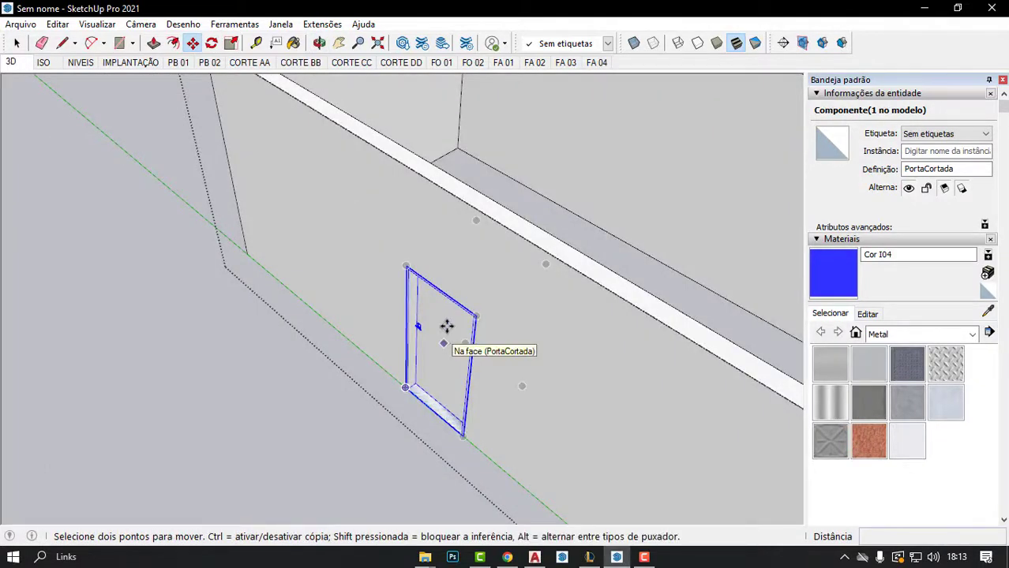
middle_drag(447, 326, 412, 298)
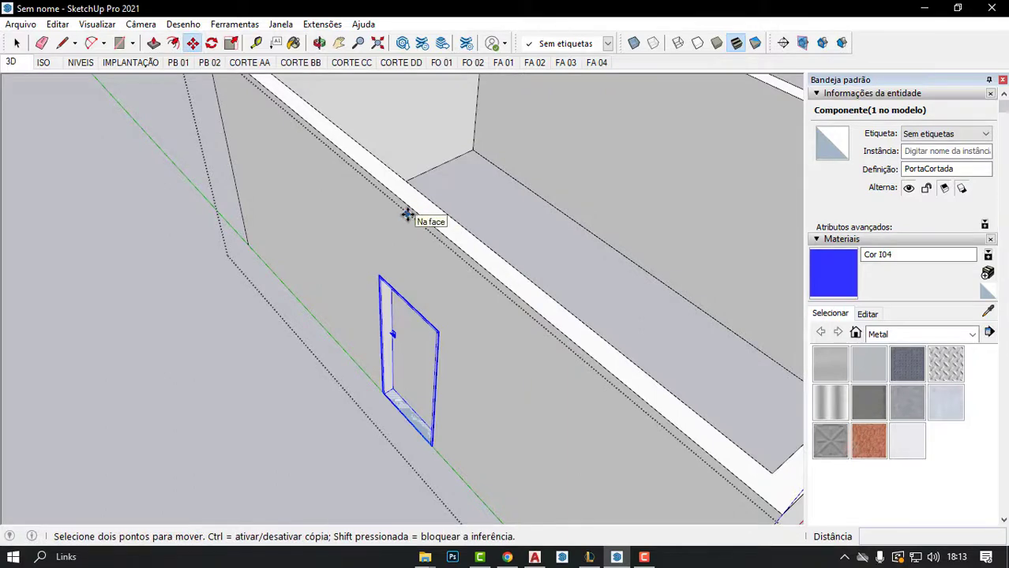
middle_drag(426, 269, 480, 306)
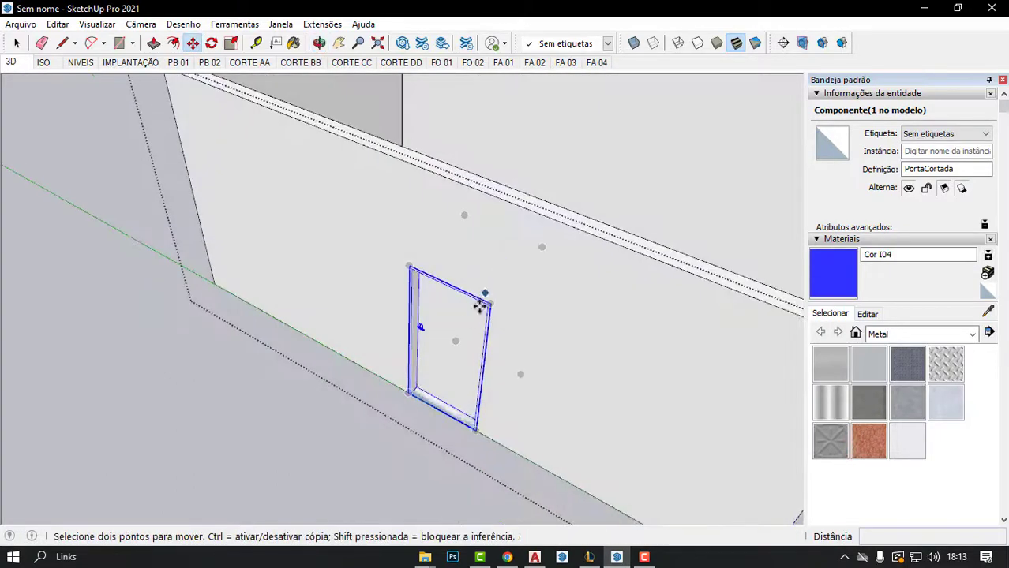
right_click(443, 311)
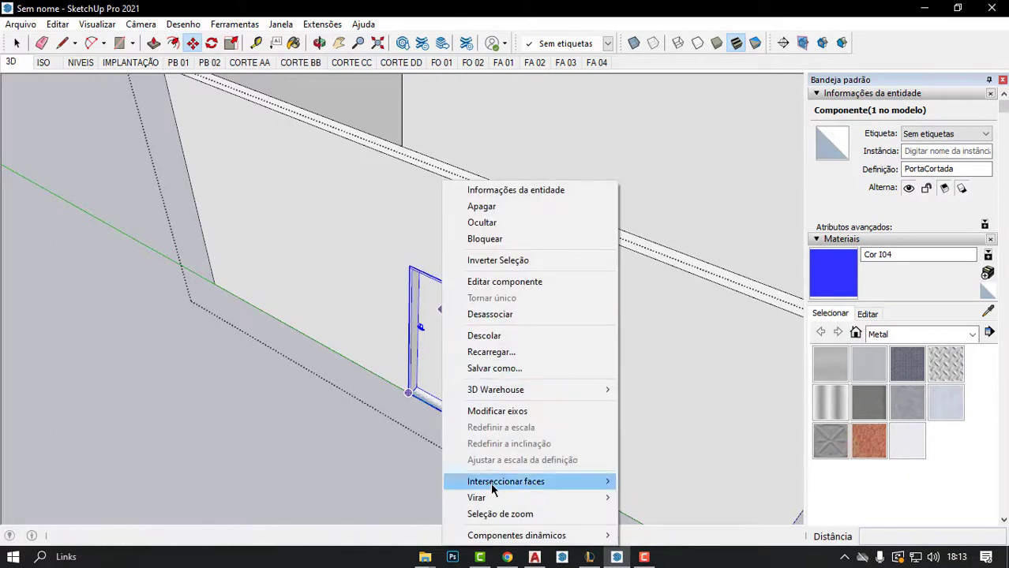
mouse_move(516, 536)
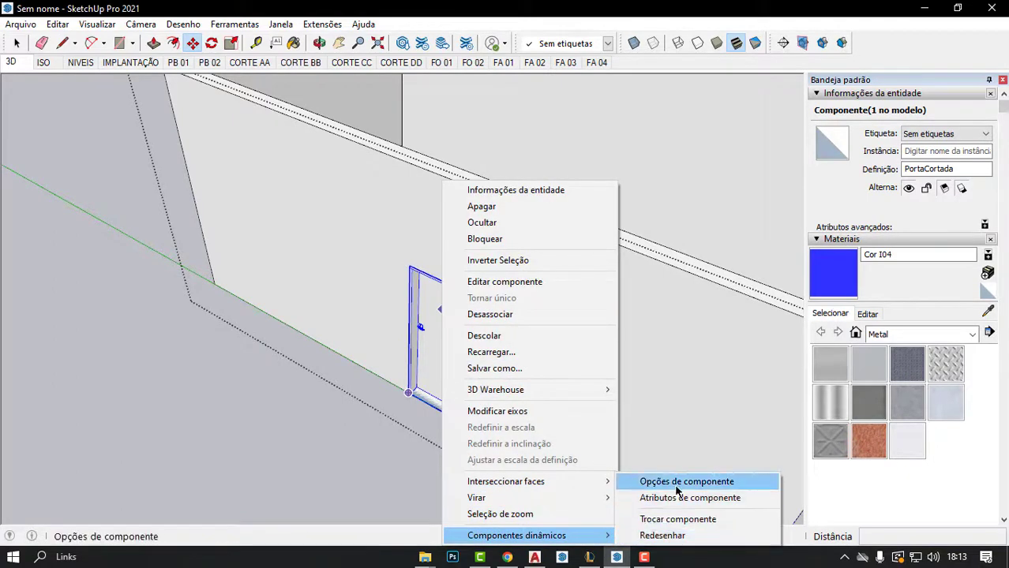
click(678, 483)
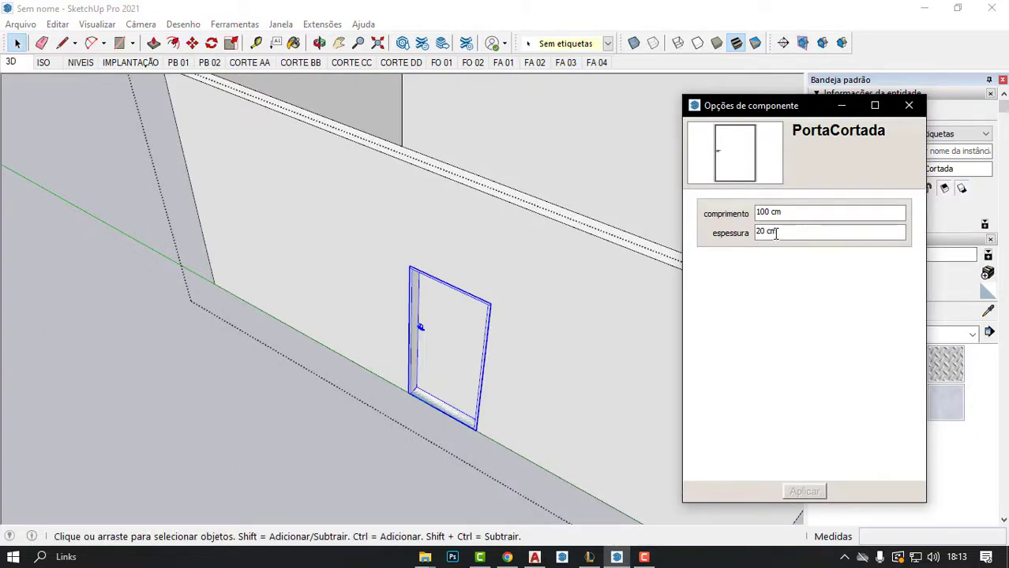
click(909, 108)
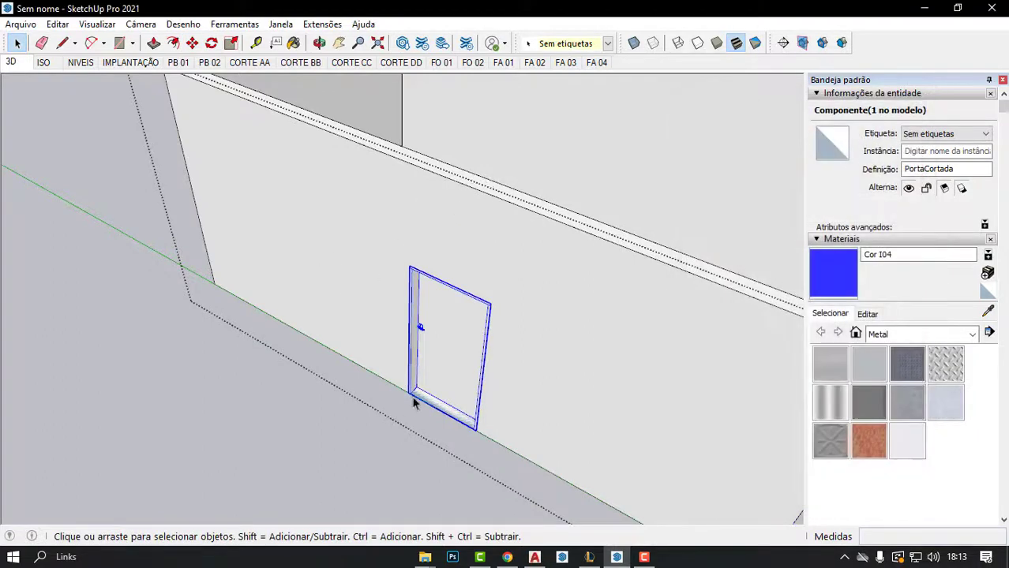
- Explode the PortaCortada door component into its separate parts
right_click(441, 314)
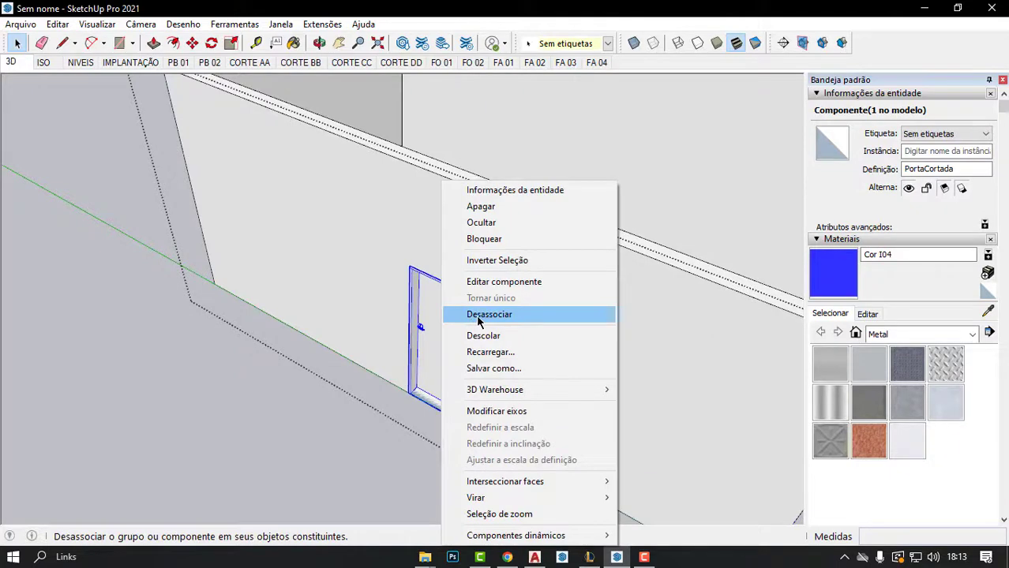
click(478, 316)
mouse_move(470, 319)
middle_down()
mouse_move(82, 342)
mouse_move(155, 236)
mouse_move(463, 240)
mouse_move(490, 255)
middle_up()
scroll(156, 238, up, 2)
scroll(162, 241, up, 2)
scroll(349, 304, down, 3)
scroll(552, 308, down, 3)
click(719, 338)
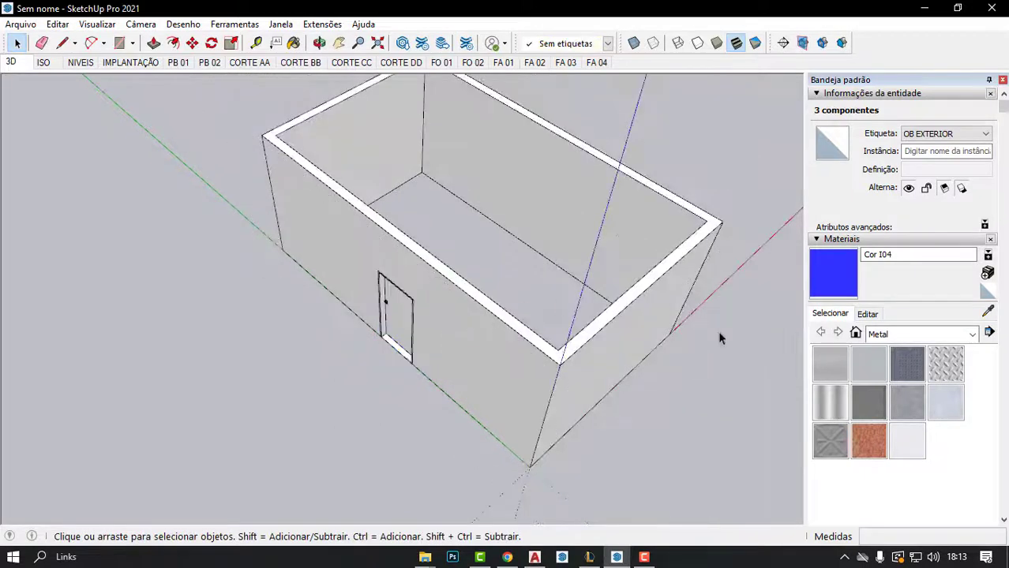
- Reopen the room group for editing from a view of the front wall
middle_drag(396, 240, 239, 192)
scroll(229, 180, up, 2)
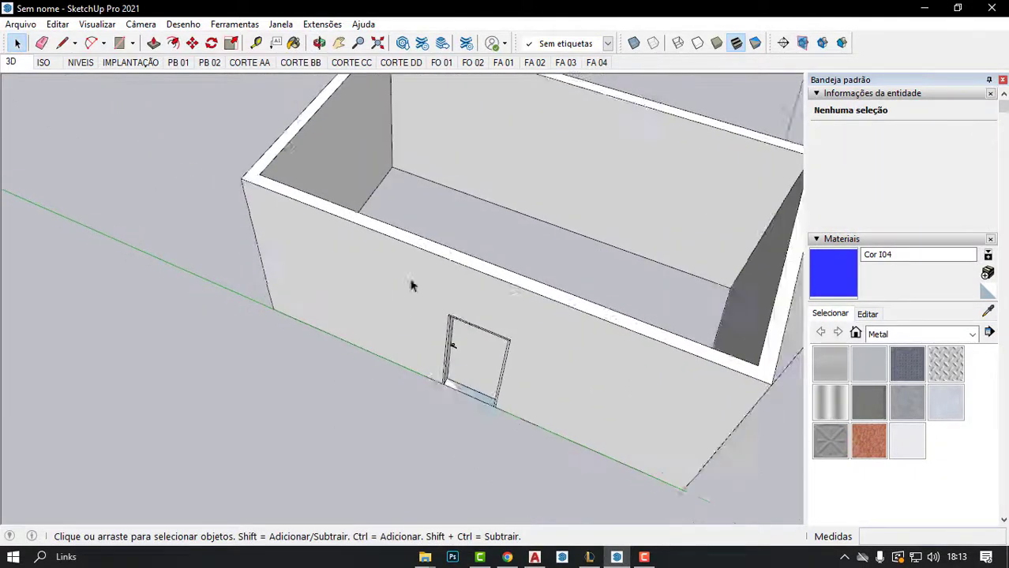
scroll(411, 286, down, 2)
double_click(345, 273)
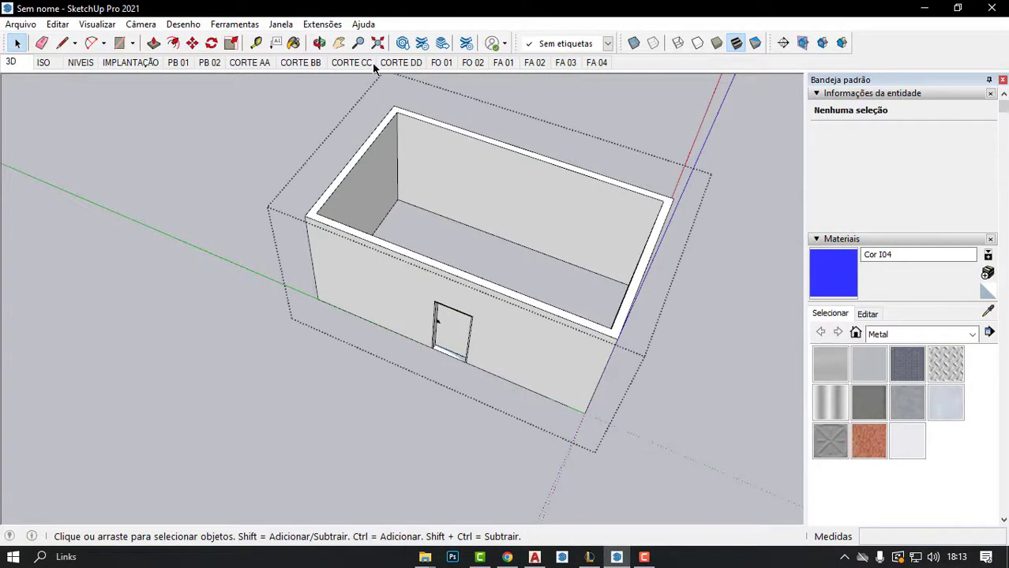
scroll(328, 241, up, 2)
scroll(318, 235, up, 2)
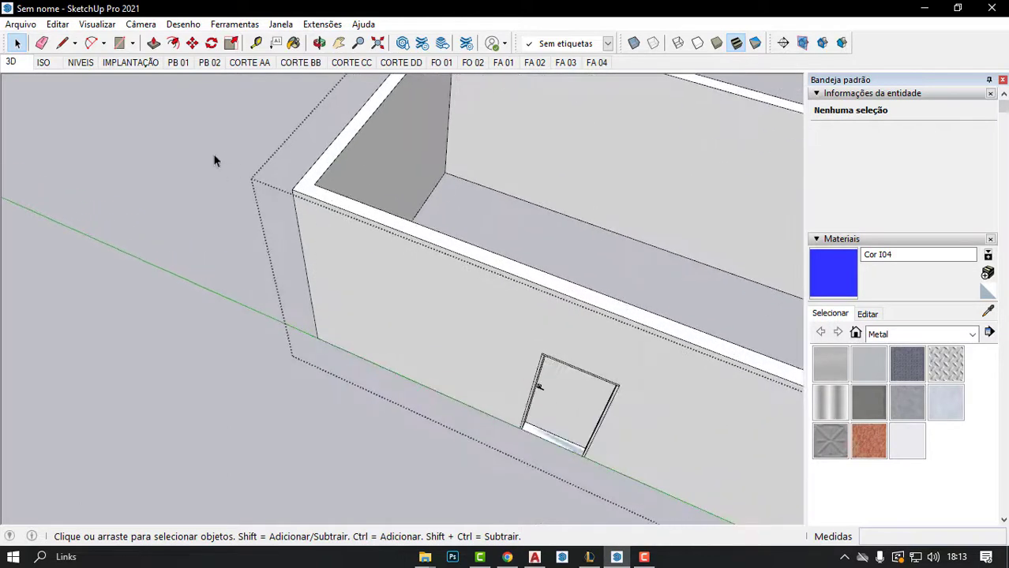
- Import Janela Que Corta.skp and place the window on the front wall
click(32, 28)
click(66, 275)
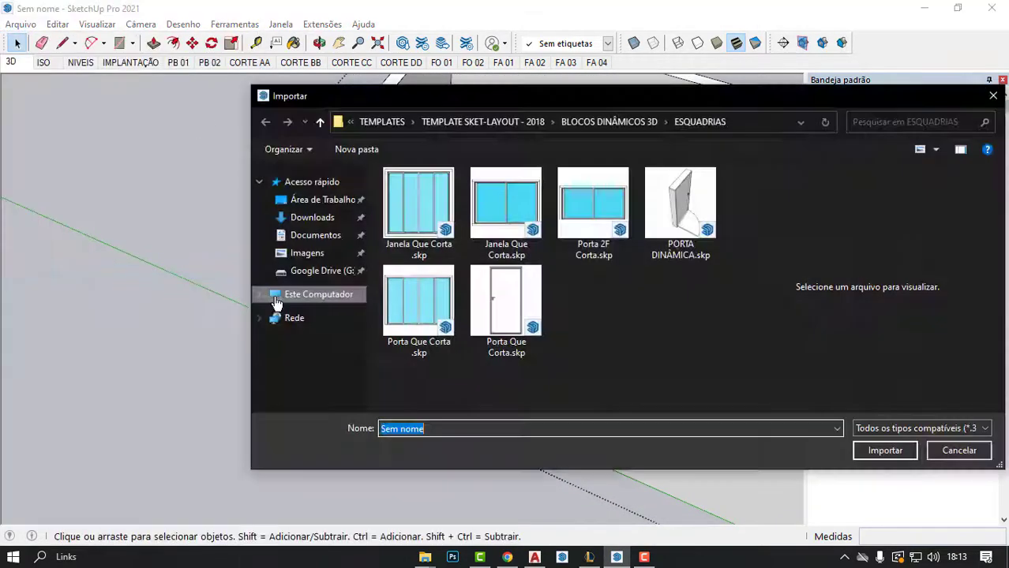
click(416, 211)
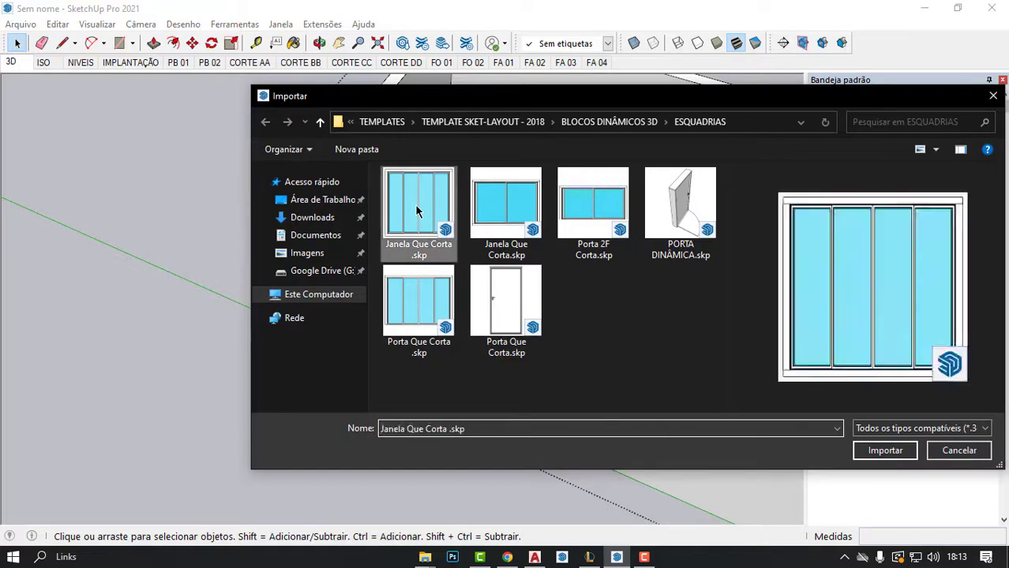
double_click(416, 211)
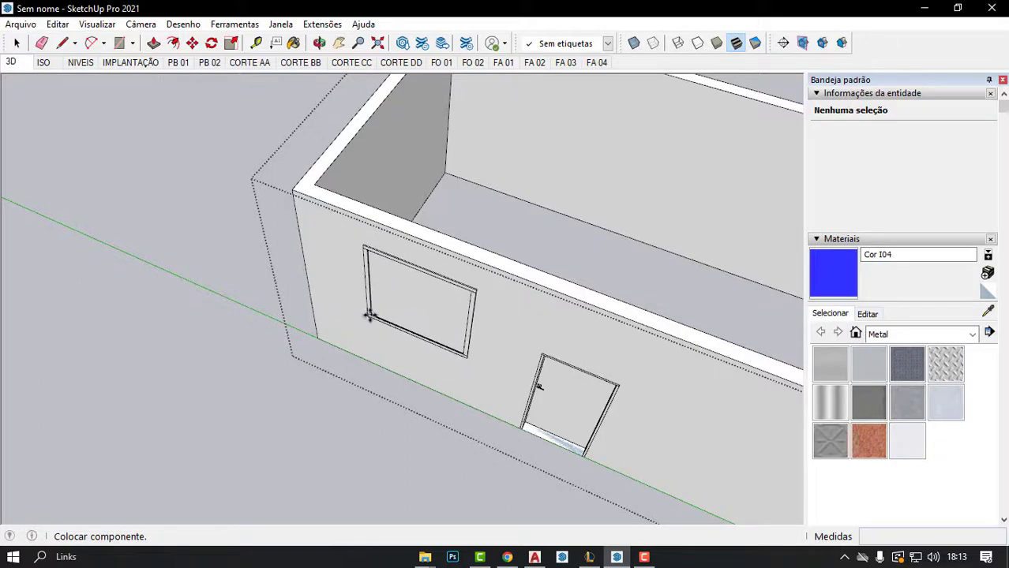
click(345, 317)
- Move the window along the wall to its spot beside the door
mouse_move(349, 318)
middle_down()
mouse_move(446, 318)
mouse_move(405, 258)
middle_up()
scroll(402, 256, up, 2)
click(377, 251)
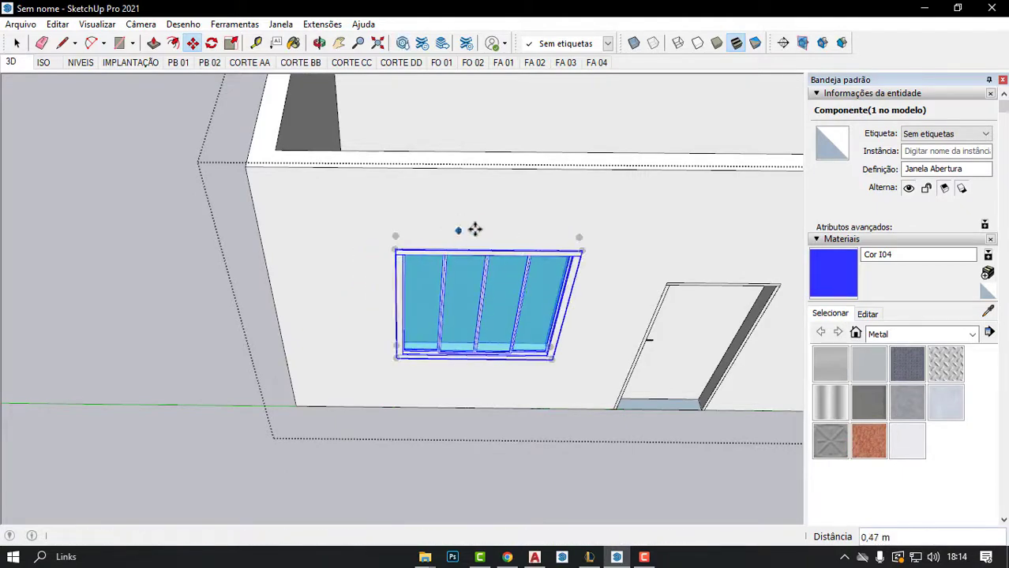
mouse_move(435, 225)
middle_down()
mouse_move(7, 254)
mouse_move(275, 278)
mouse_move(533, 322)
middle_up()
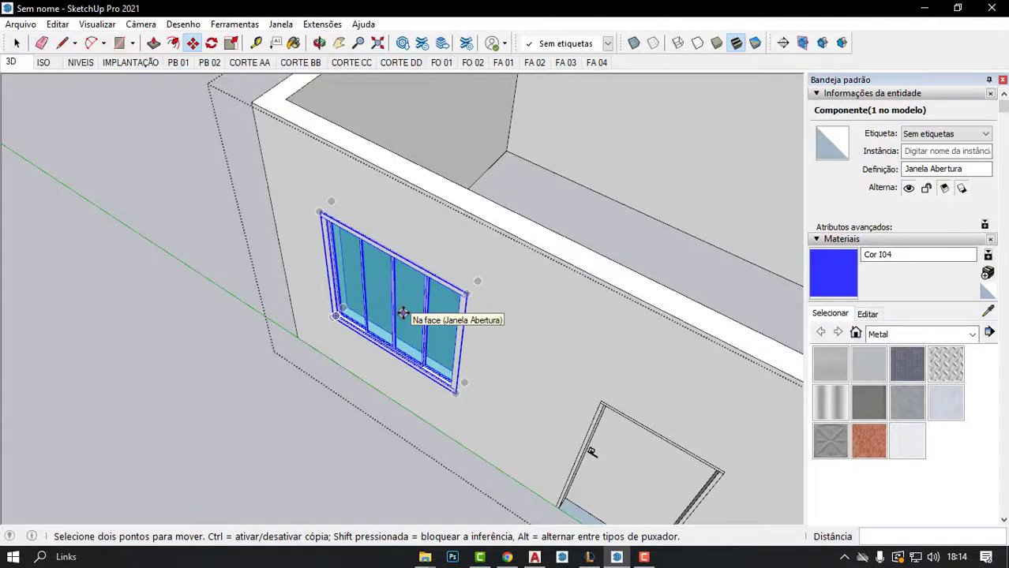
- Set the window's espessura to 20 cm in its Component Options
right_click(403, 285)
mouse_move(478, 535)
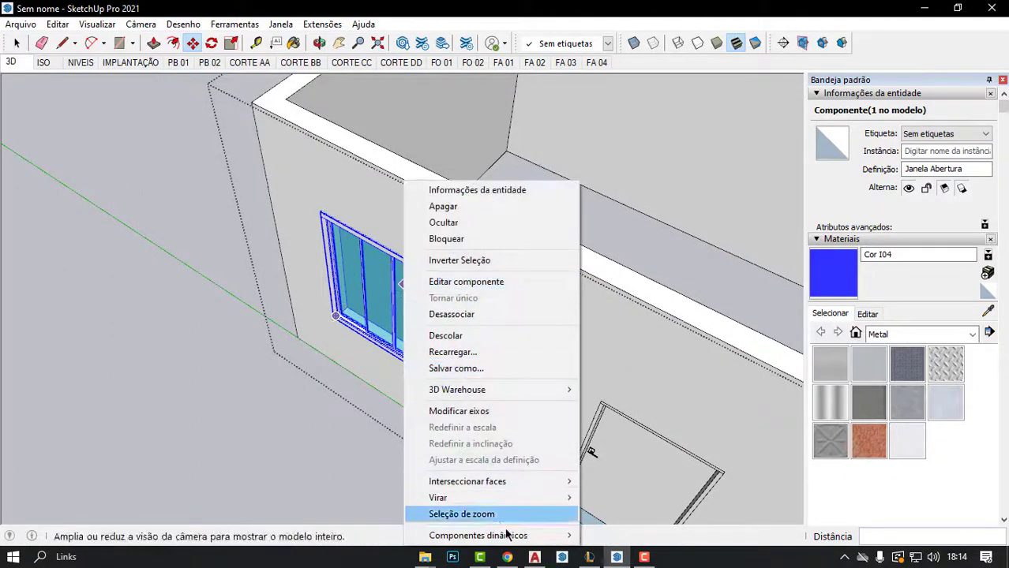
click(629, 490)
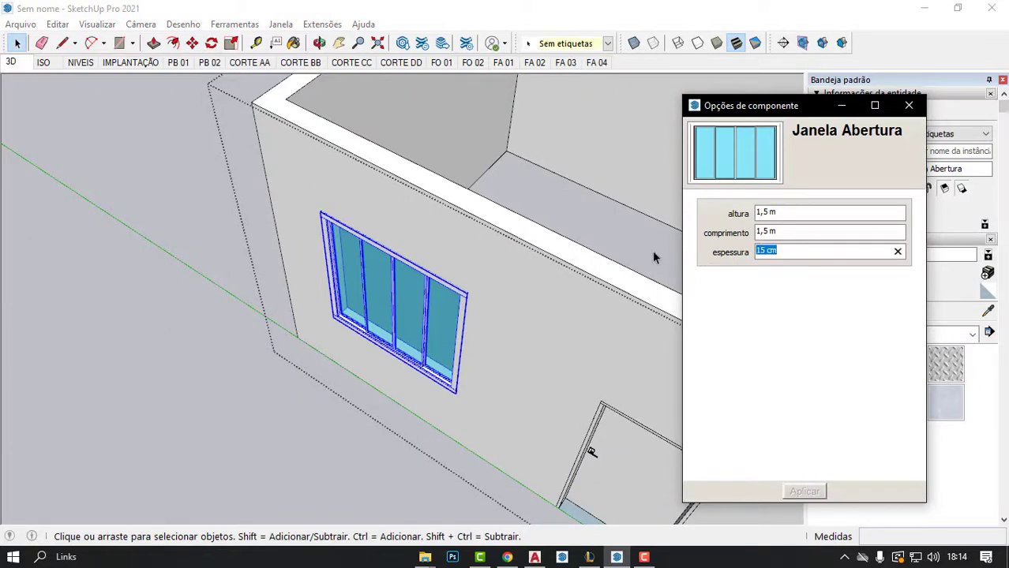
text(0)
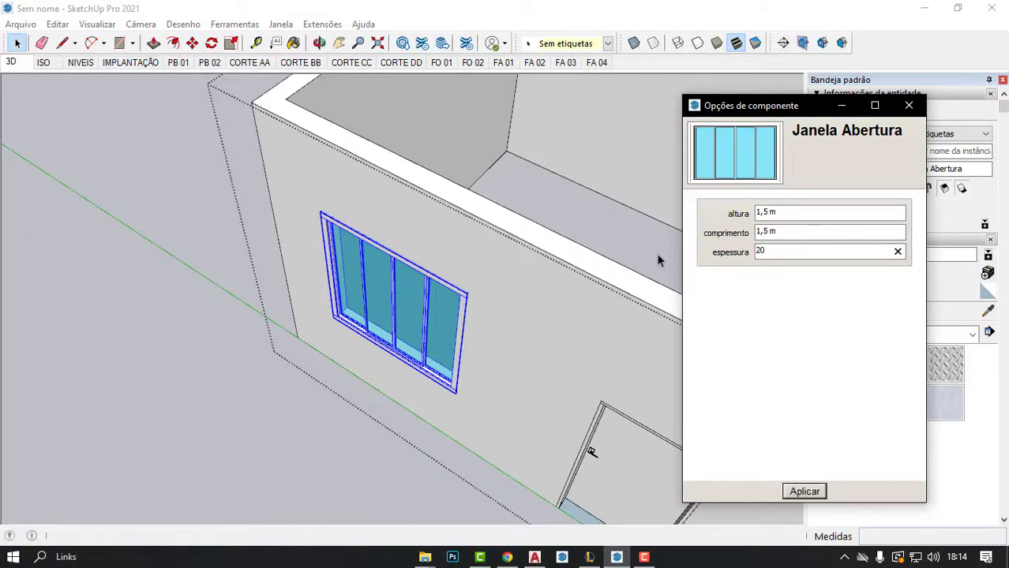
key(Return)
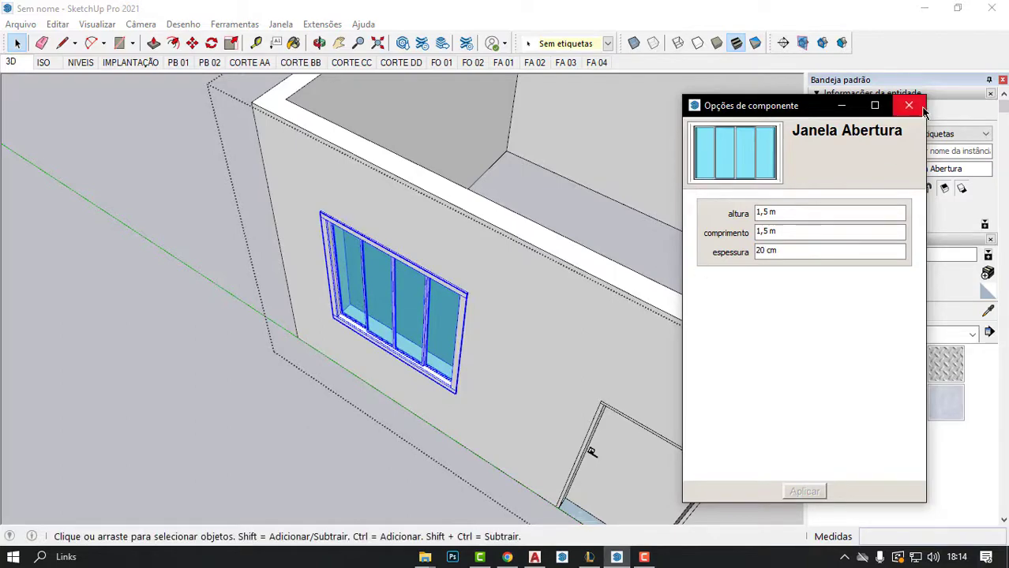
click(909, 106)
- Explode the Janela Abertura window into its separate components
mouse_move(399, 144)
middle_down()
mouse_move(318, 207)
mouse_move(525, 162)
mouse_move(525, 185)
middle_up()
scroll(339, 302, up, 2)
scroll(368, 304, up, 2)
right_click(368, 304)
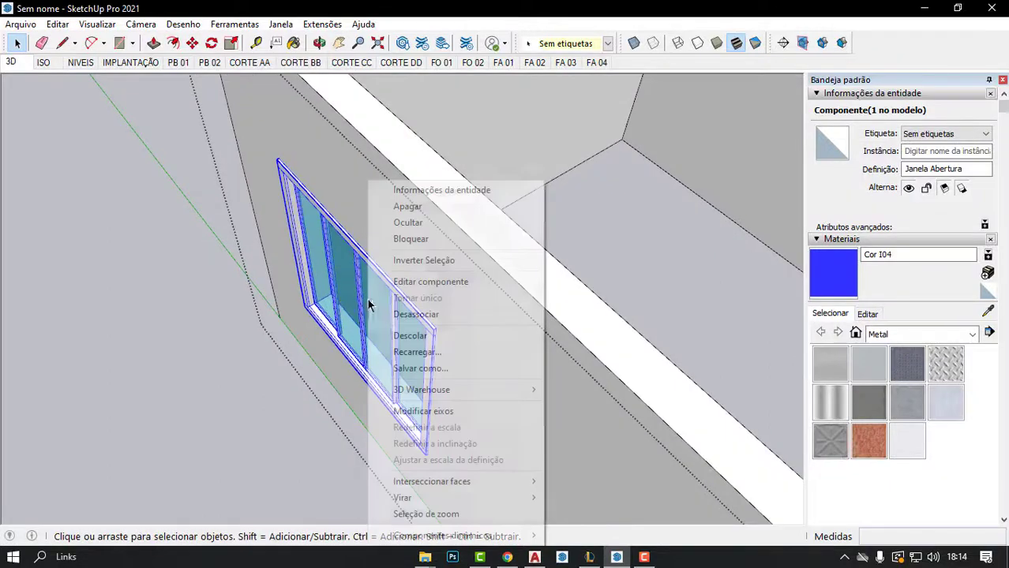
click(411, 315)
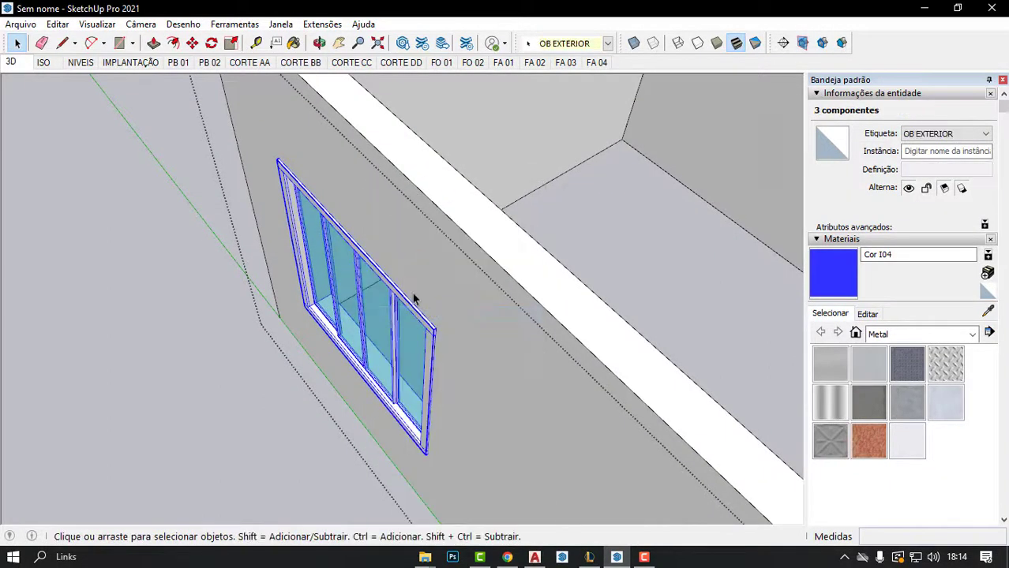
mouse_move(412, 298)
middle_down()
mouse_move(187, 287)
mouse_move(31, 255)
middle_up()
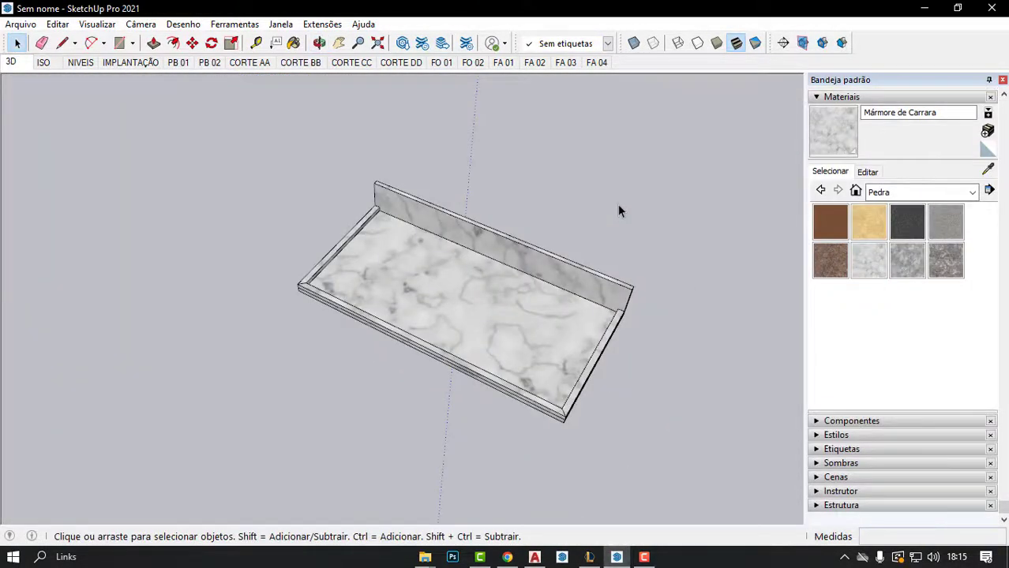
- Open the marble countertop group for editing and select its top face
mouse_move(618, 205)
middle_down()
mouse_move(491, 237)
mouse_move(334, 254)
mouse_move(439, 342)
mouse_move(405, 293)
mouse_move(418, 293)
mouse_move(342, 210)
mouse_move(435, 293)
middle_up()
double_click(435, 293)
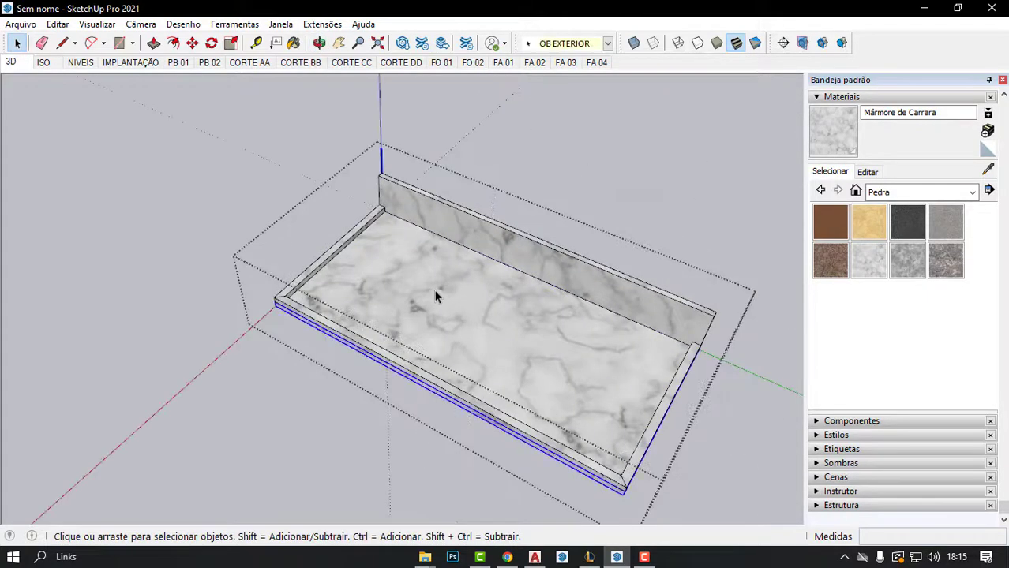
click(436, 297)
mouse_move(453, 298)
middle_down()
mouse_move(527, 327)
mouse_move(491, 284)
middle_up()
mouse_move(455, 312)
middle_down()
mouse_move(563, 255)
mouse_move(516, 255)
mouse_move(514, 277)
middle_up()
- Inspect the countertop by selecting the group, the slab's front edge and top face
click(551, 289)
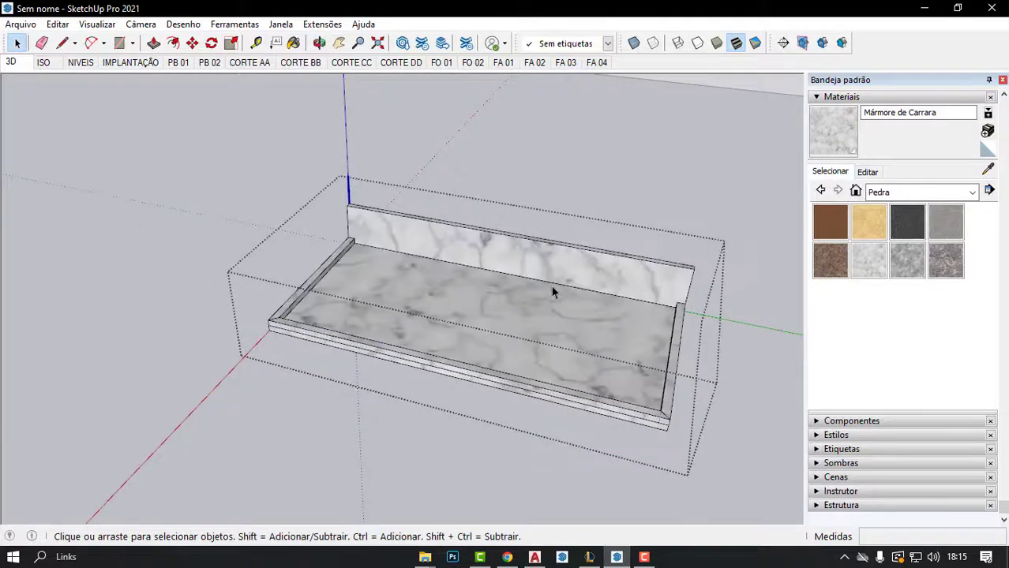
click(464, 293)
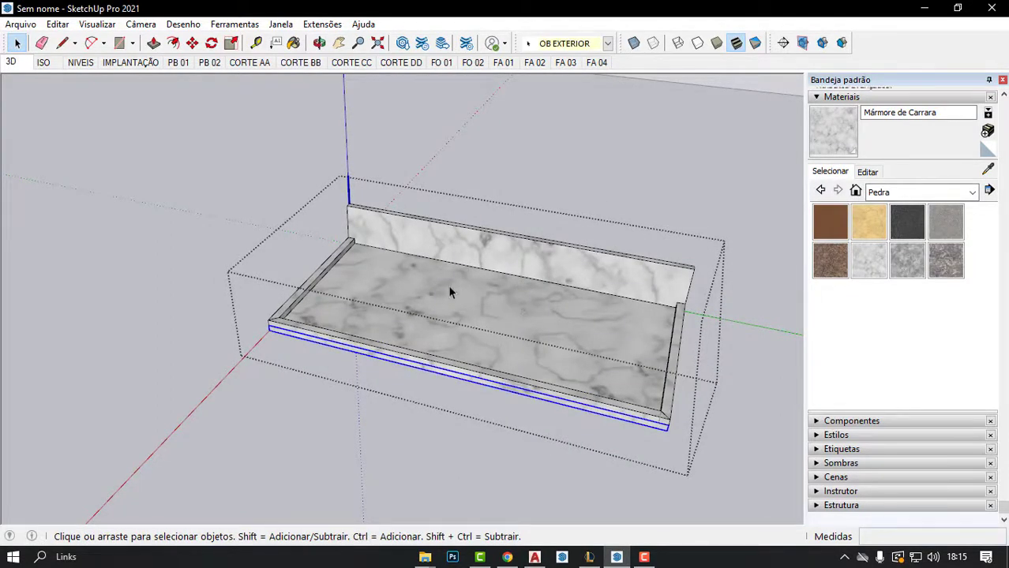
click(449, 292)
mouse_move(434, 291)
middle_down()
mouse_move(274, 334)
mouse_move(277, 356)
mouse_move(369, 273)
middle_up()
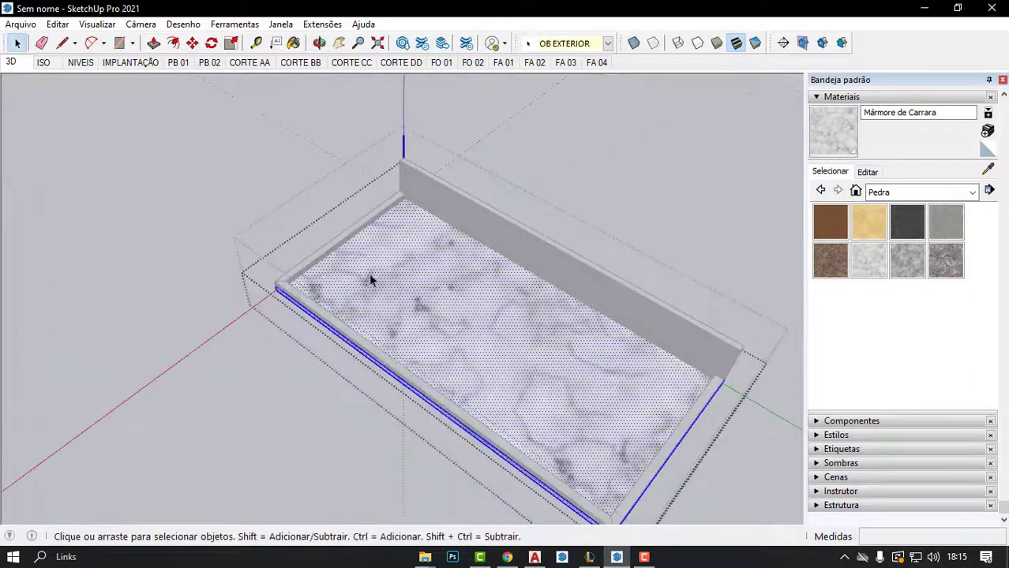
scroll(160, 91, down, 1)
- Import Pia 04.skp from BLOCOS DINÂMICOS 3D > ACESSÓRIOS QUE CORTAM
click(23, 24)
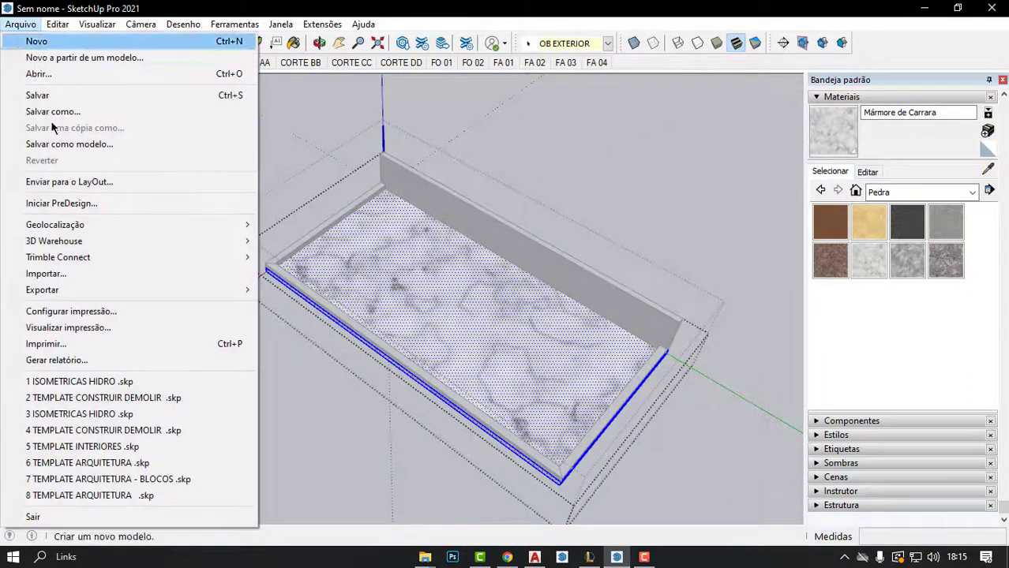
click(69, 278)
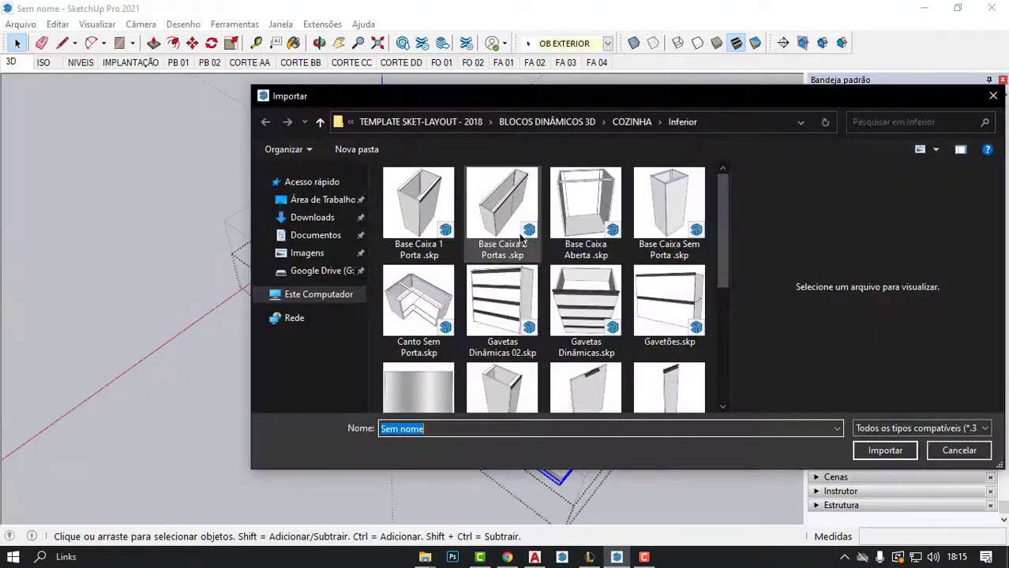
click(562, 124)
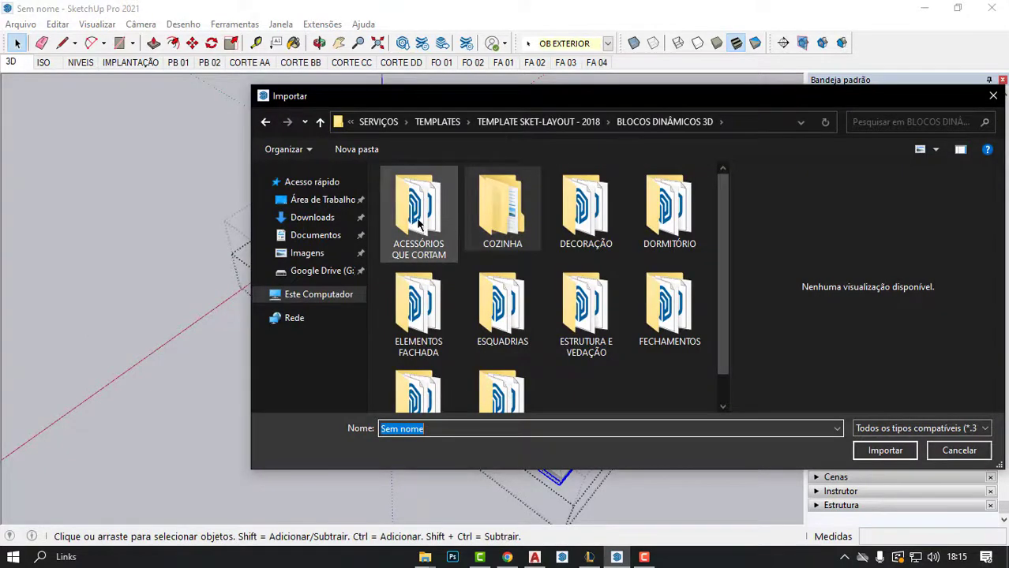
double_click(419, 225)
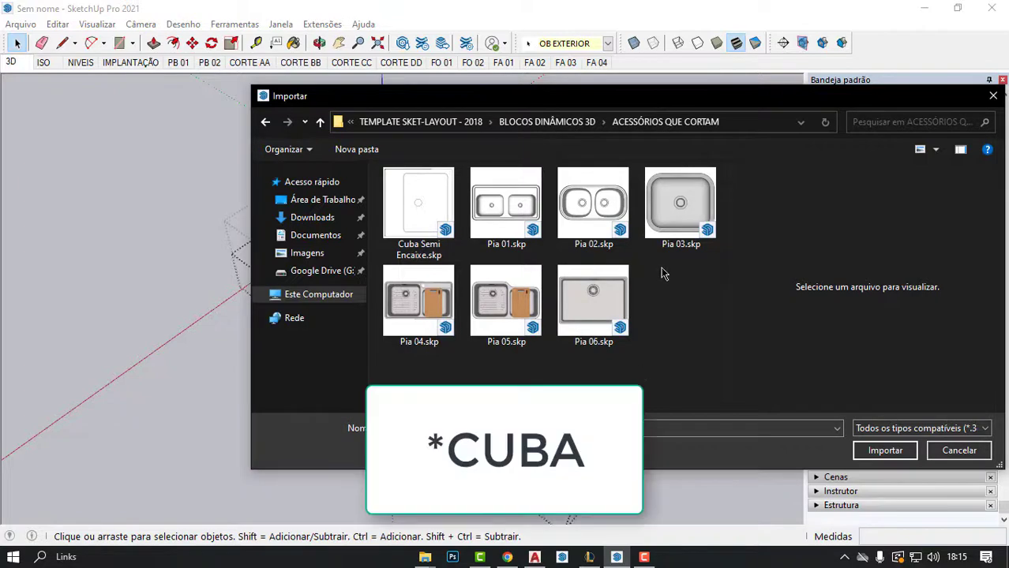
double_click(435, 299)
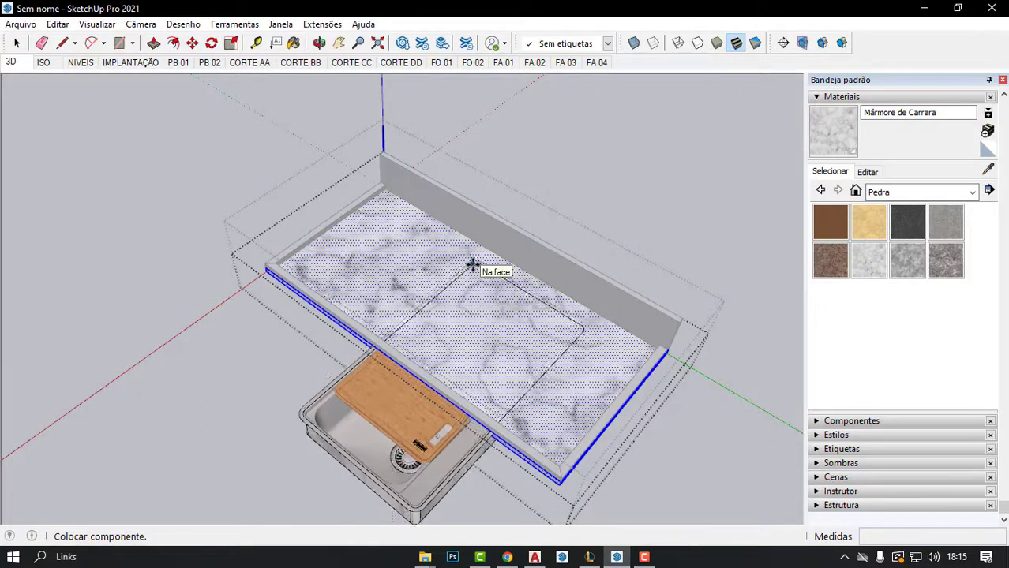
- Place the Pia 04 sink on the countertop and rotate it 90° to run lengthwise
click(472, 263)
middle_drag(473, 272, 223, 234)
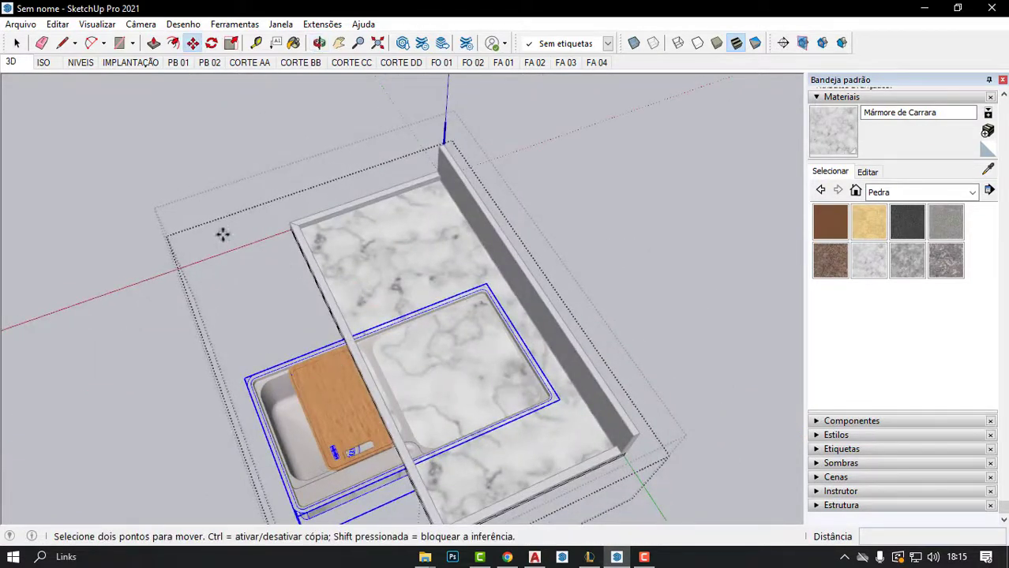
click(212, 43)
click(459, 363)
click(471, 386)
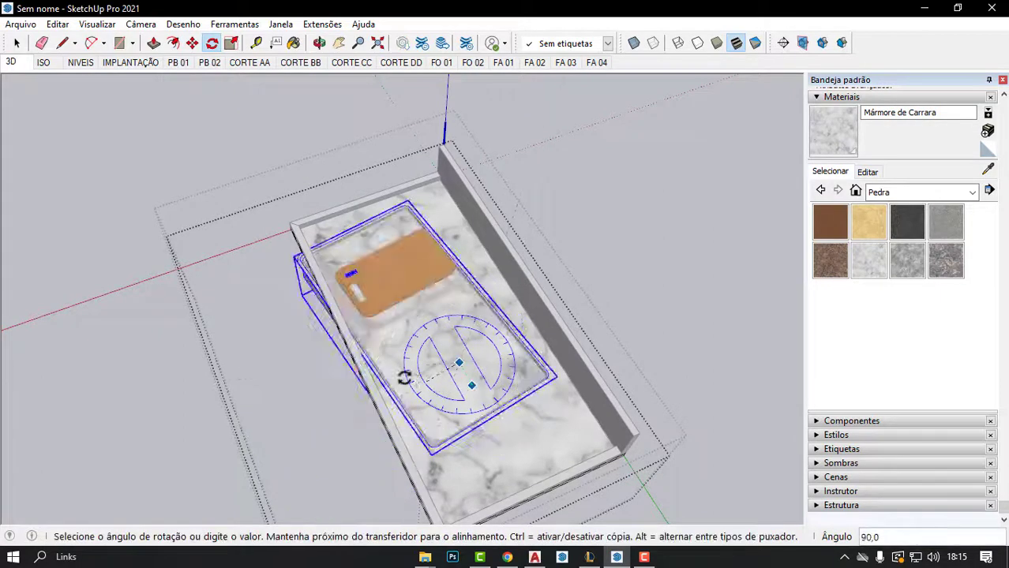
click(397, 391)
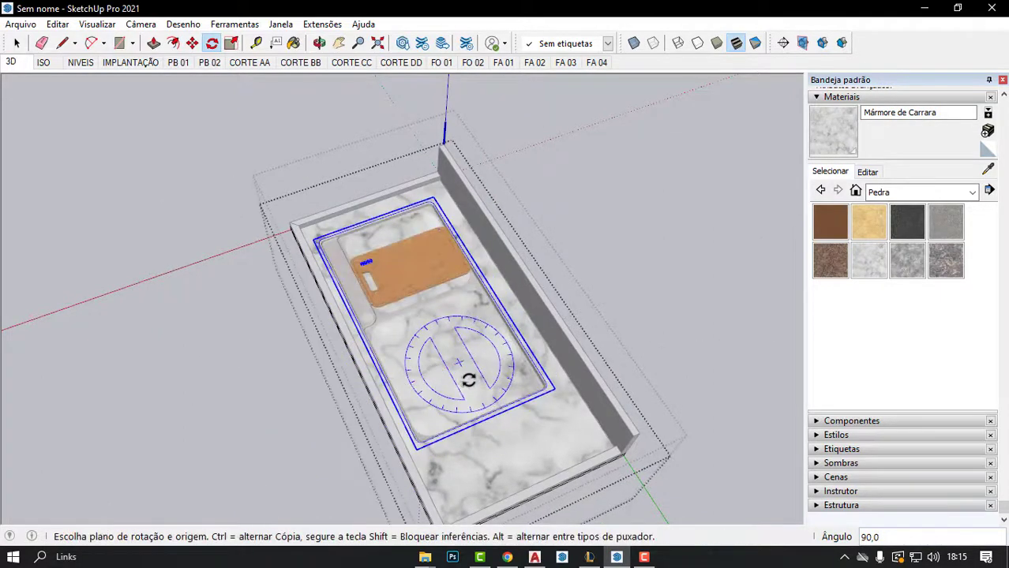
right_click(421, 280)
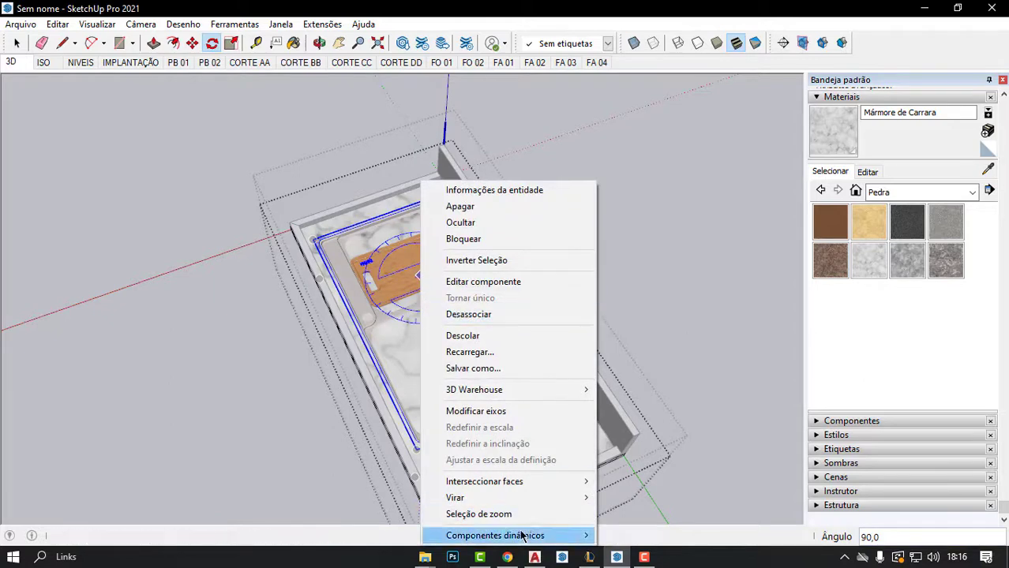
- Set the sink's Espessura da pedra to 2 cm so its basins cut the marble
mouse_move(495, 535)
click(666, 484)
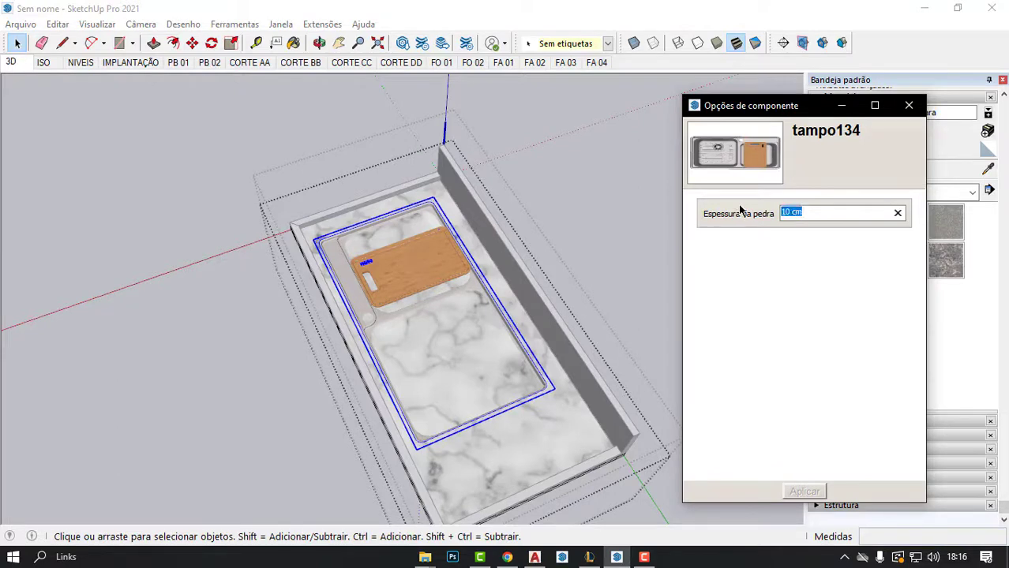
key(Return)
click(909, 105)
mouse_move(666, 234)
middle_down()
mouse_move(615, 336)
mouse_move(721, 309)
mouse_move(570, 331)
mouse_move(657, 226)
middle_up()
scroll(562, 315, up, 2)
scroll(531, 253, up, 2)
scroll(579, 330, up, 2)
mouse_move(578, 331)
middle_down()
mouse_move(396, 174)
mouse_move(654, 365)
mouse_move(529, 372)
mouse_move(322, 230)
mouse_move(205, 248)
middle_up()
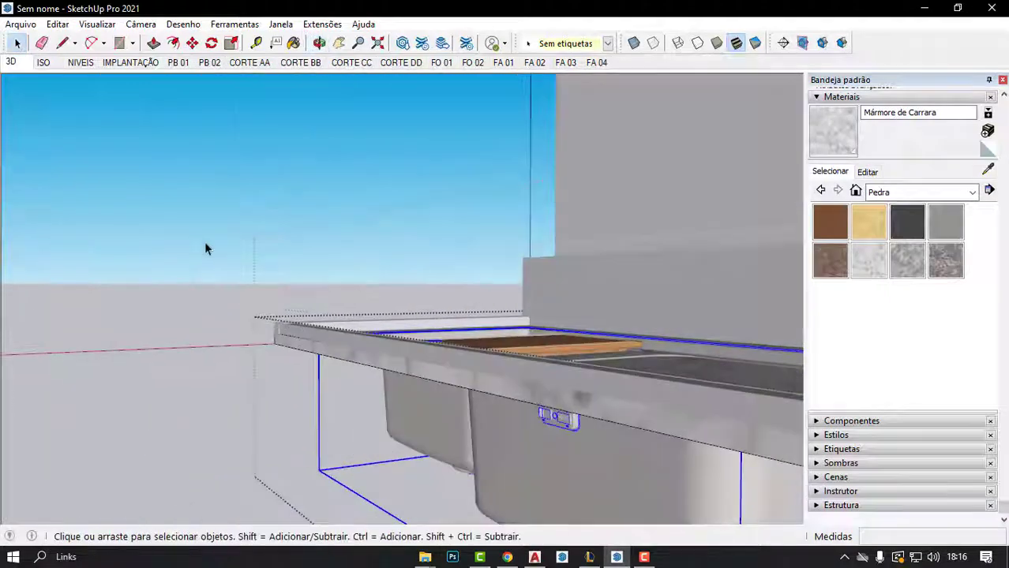
- Start a Tape Measure reading on the countertop edge, then cancel it
key(t)
scroll(338, 360, up, 1)
scroll(341, 355, up, 1)
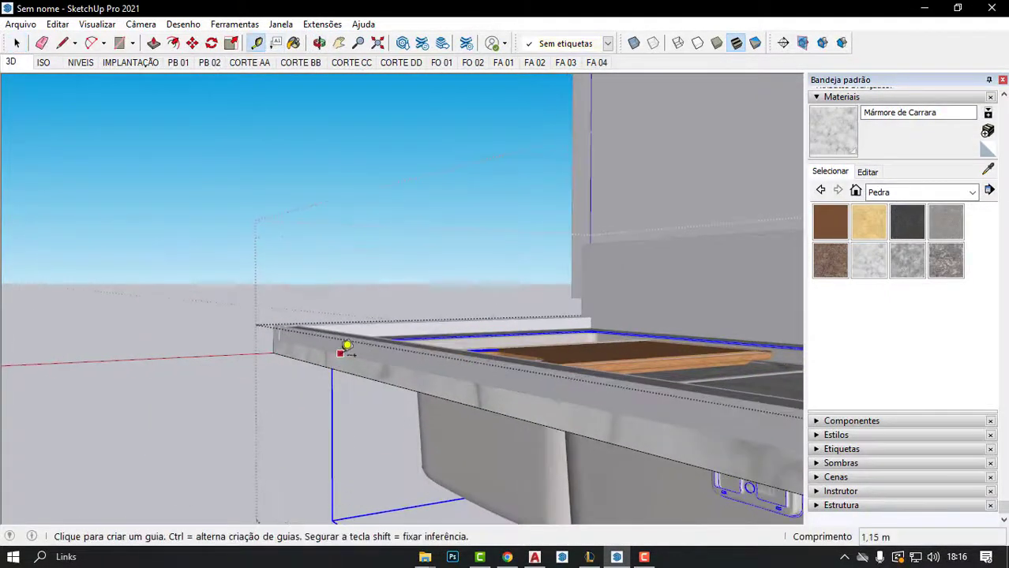
click(343, 355)
scroll(282, 311, down, 2)
mouse_move(282, 311)
middle_down()
mouse_move(452, 485)
mouse_move(158, 210)
middle_up()
key(space)
scroll(397, 328, up, 2)
- Explode the Pia 04 sink into its basin, cutting board and basket
right_click(399, 328)
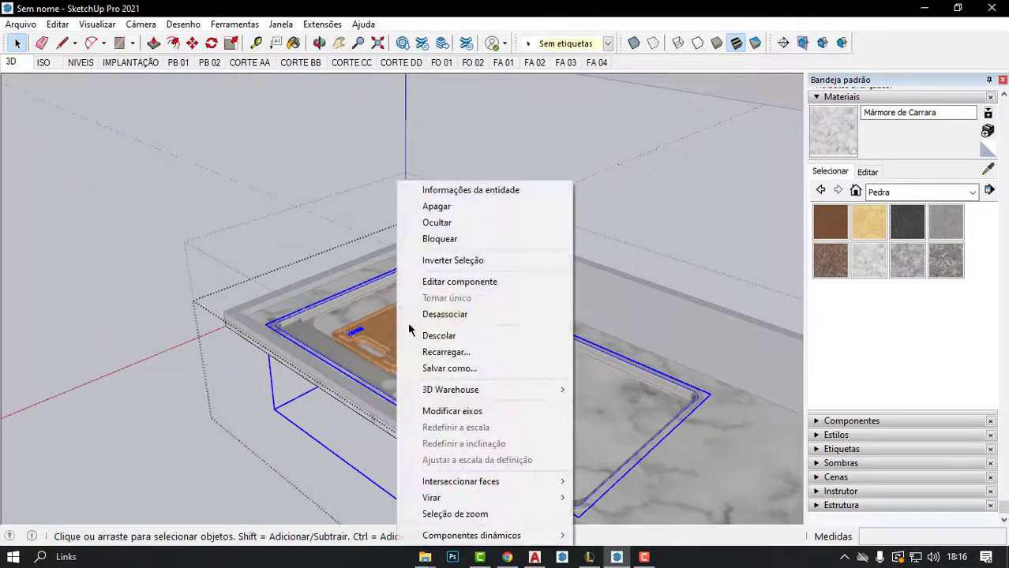
click(458, 316)
mouse_move(447, 315)
middle_down()
mouse_move(529, 480)
mouse_move(555, 447)
mouse_move(531, 424)
middle_up()
mouse_move(365, 424)
middle_down()
mouse_move(266, 232)
mouse_move(288, 347)
mouse_move(302, 340)
middle_up()
scroll(250, 333, up, 2)
- Measure the countertop edge to confirm it is 0,02 m thick
key(t)
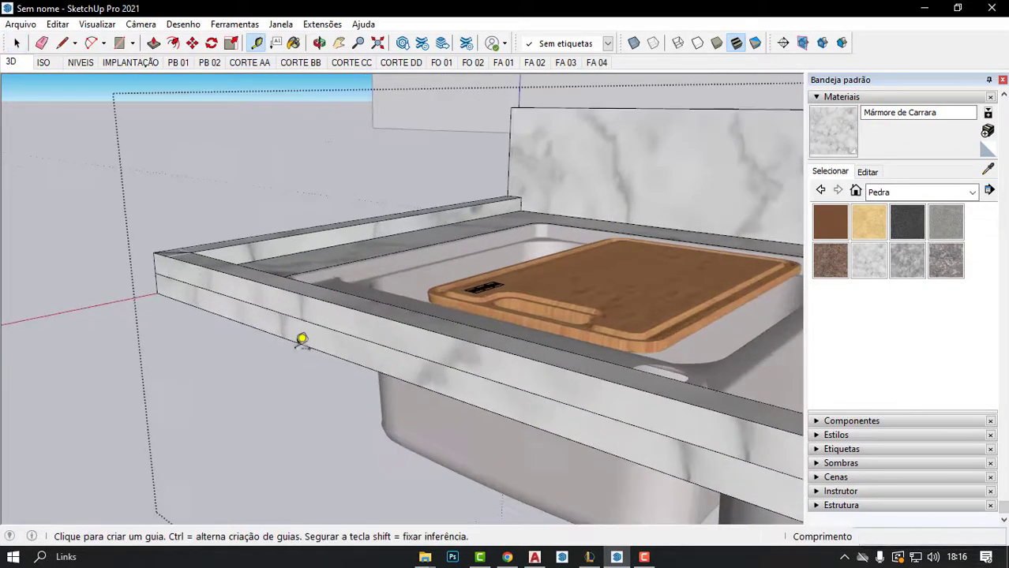
click(282, 313)
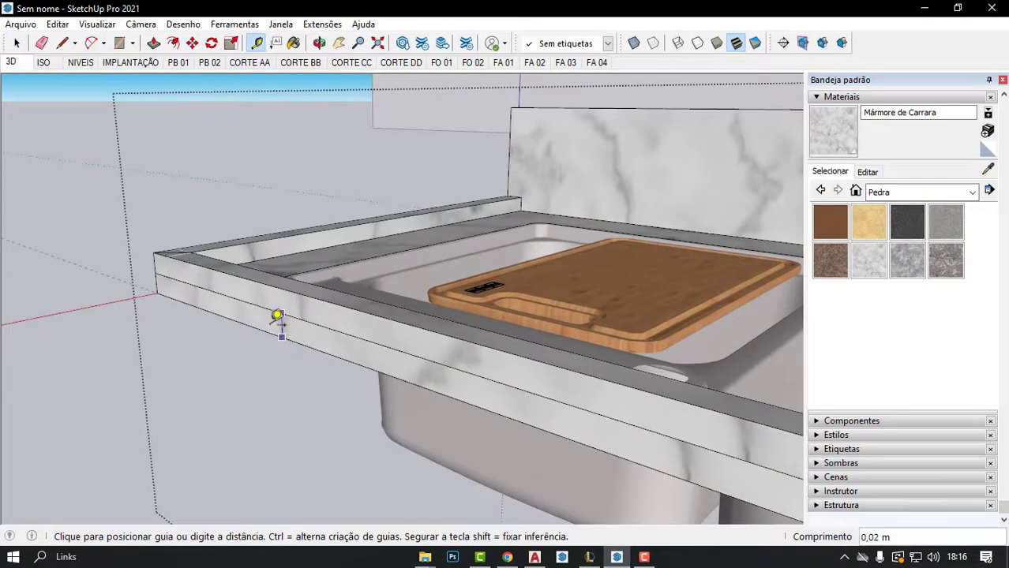
scroll(278, 320, down, 3)
mouse_move(241, 259)
middle_down()
mouse_move(372, 320)
mouse_move(534, 471)
middle_up()
- Clear away the earlier double sink, leaving the marble countertop group closed
key(space)
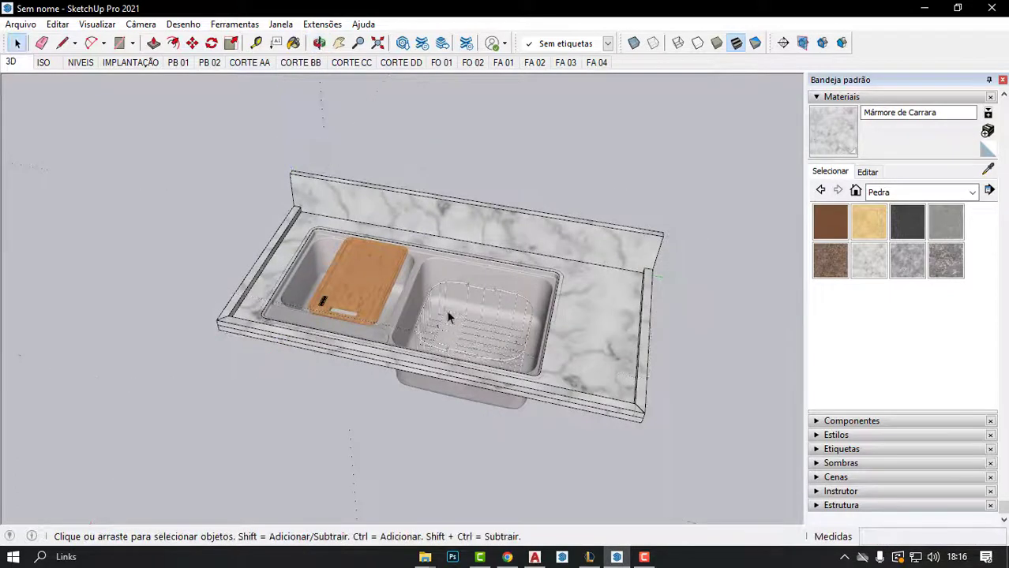
mouse_move(447, 316)
middle_down()
mouse_move(552, 448)
mouse_move(560, 441)
mouse_move(205, 273)
mouse_move(304, 103)
mouse_move(420, 162)
mouse_move(405, 428)
middle_up()
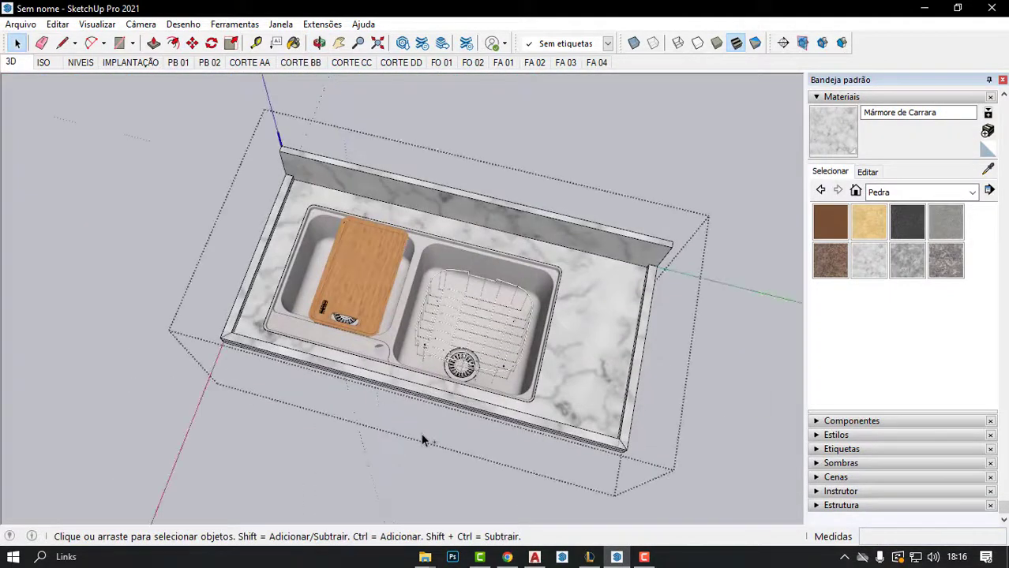
click(422, 440)
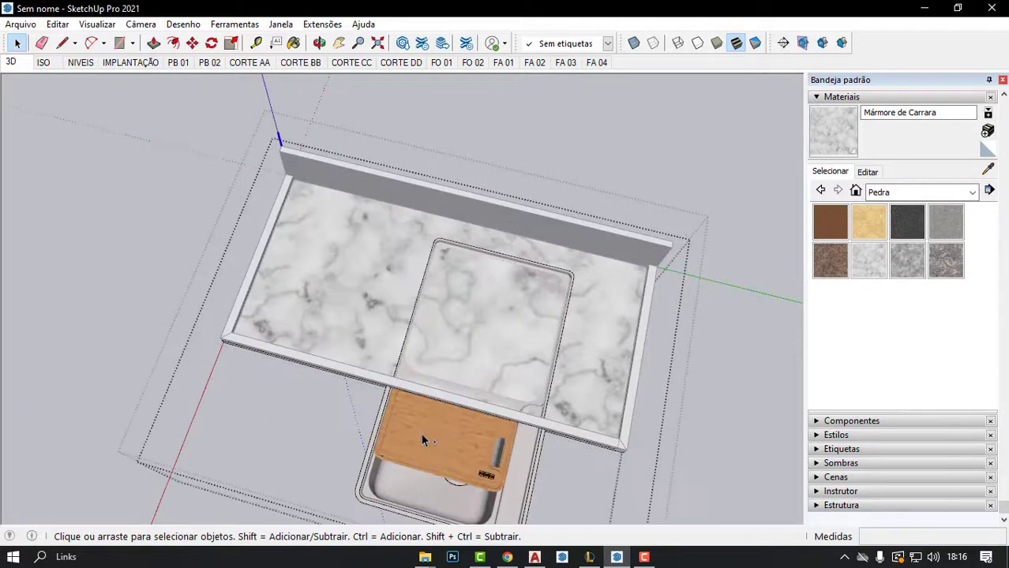
click(754, 313)
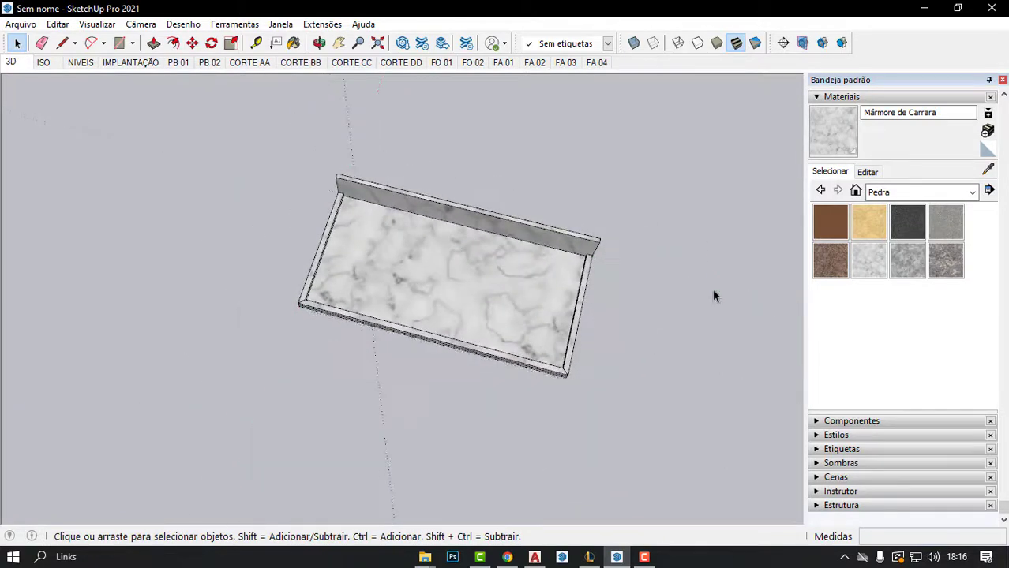
- Enter the marble countertop group and select only its top face
mouse_move(716, 293)
middle_down()
mouse_move(427, 203)
mouse_move(435, 362)
middle_up()
double_click(457, 268)
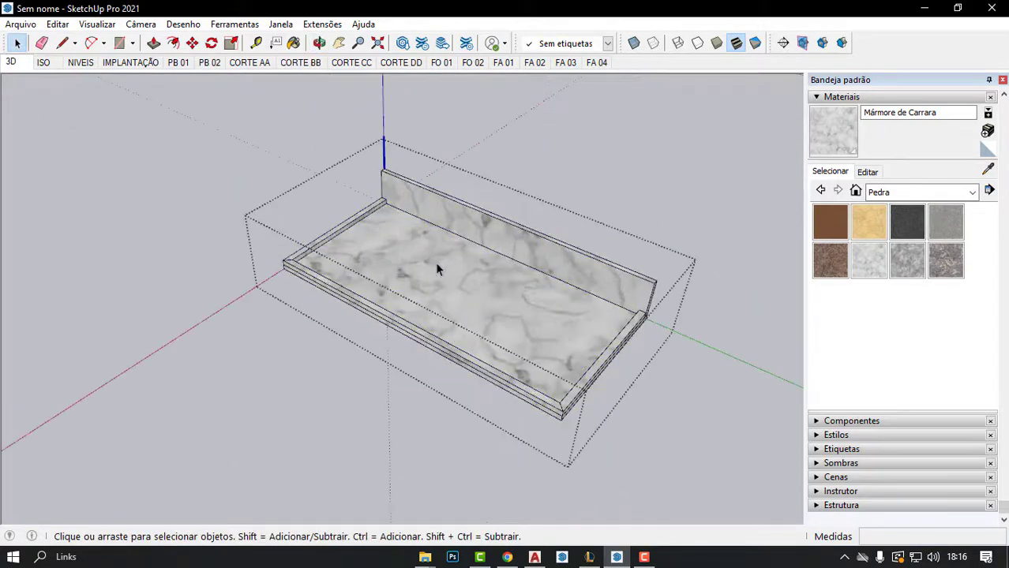
click(435, 265)
scroll(454, 266, up, 1)
scroll(438, 269, up, 2)
click(469, 286)
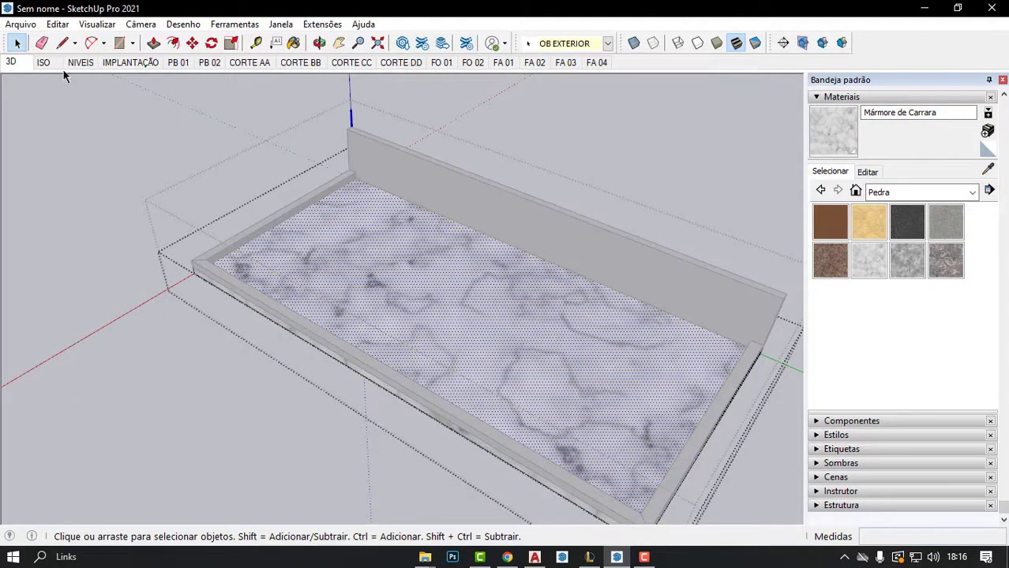
- Import the Pia 03.skp sink and place it on the countertop top
click(21, 23)
click(68, 274)
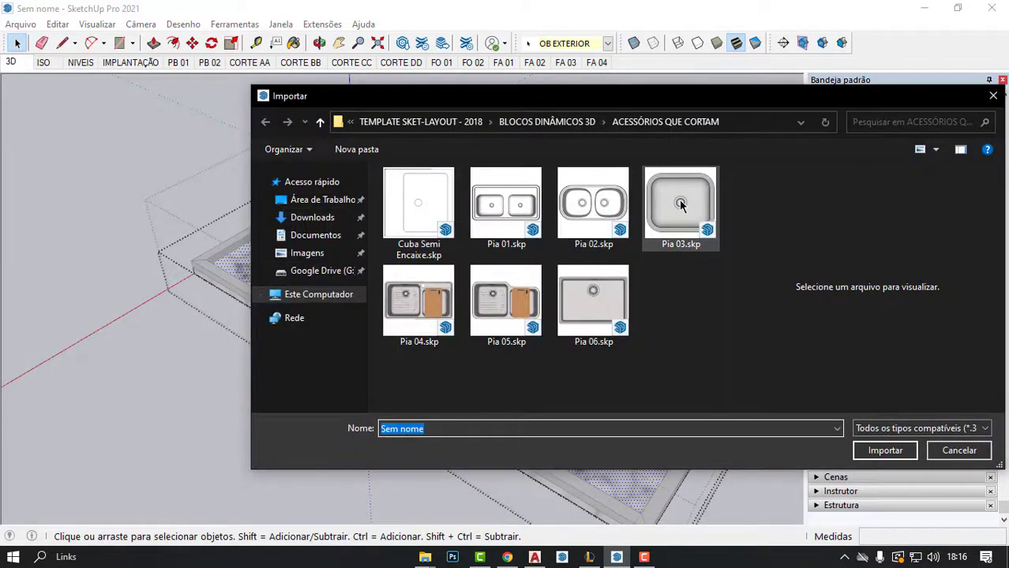
double_click(683, 204)
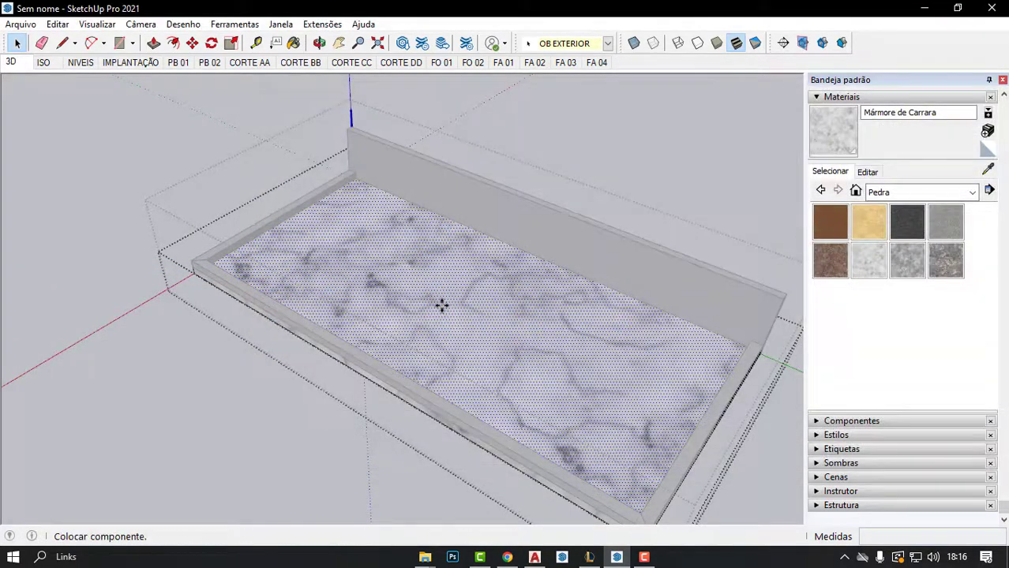
click(436, 234)
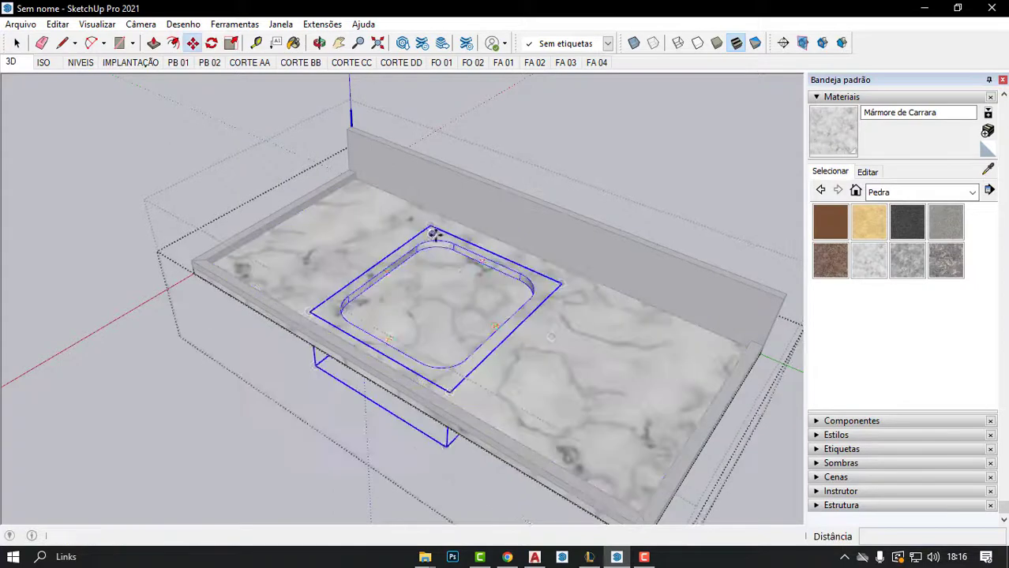
- Rotate the Pia 03 sink 90 degrees on the counter
click(212, 43)
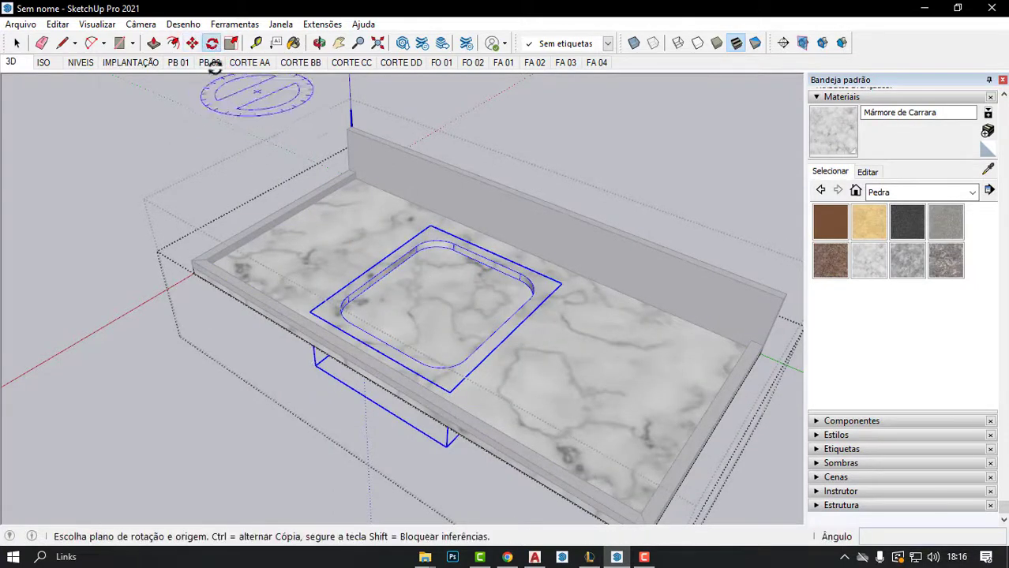
click(460, 308)
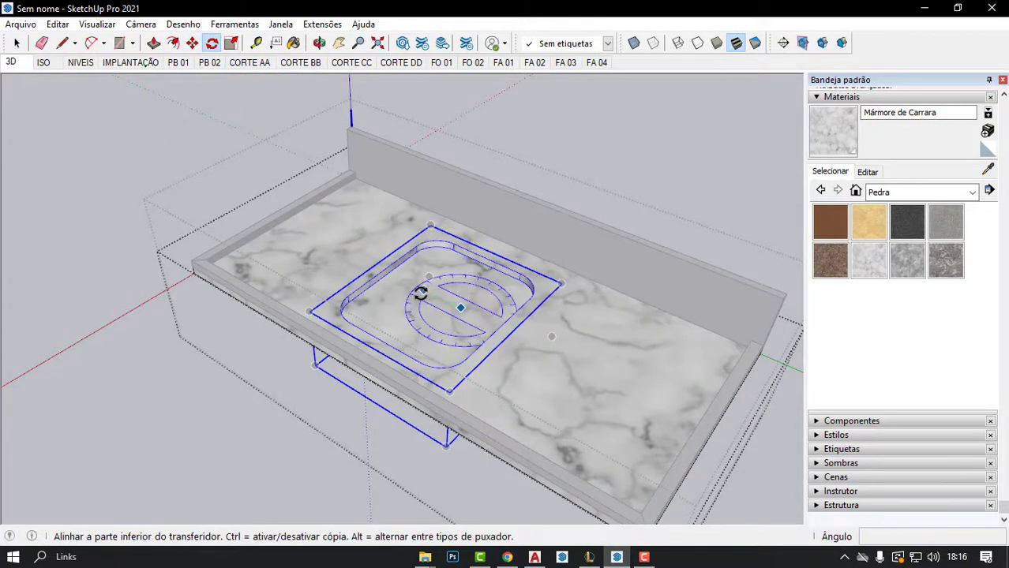
click(423, 291)
click(471, 294)
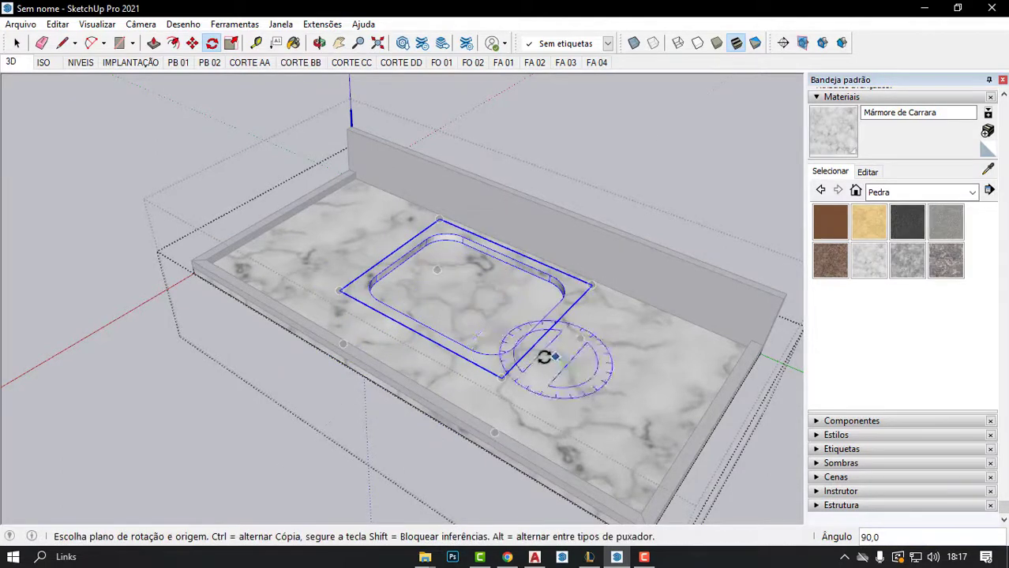
- Move the sink into its final position in the marble countertop
middle_drag(552, 360, 682, 458)
key(m)
scroll(644, 315, up, 3)
click(644, 304)
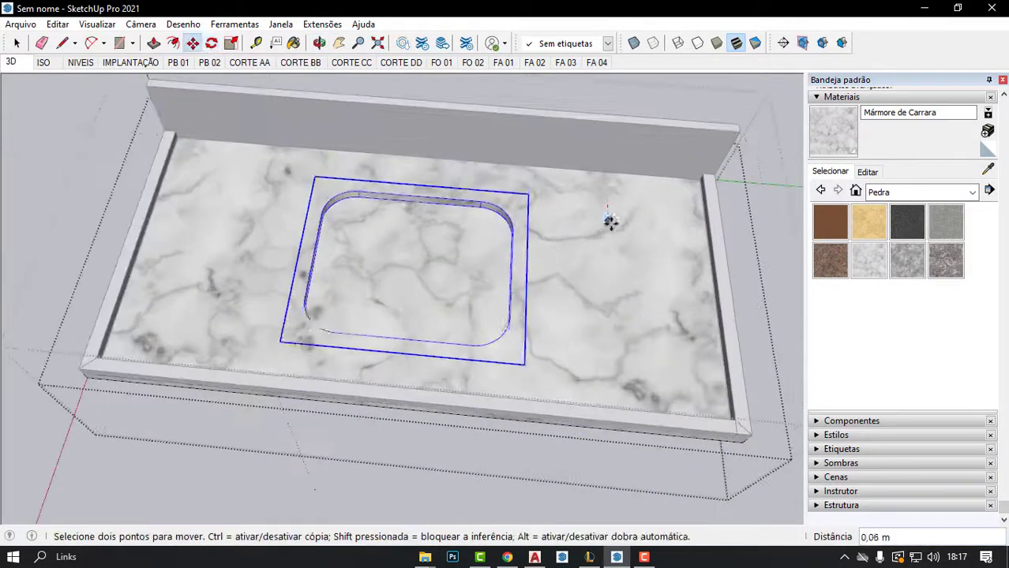
click(461, 184)
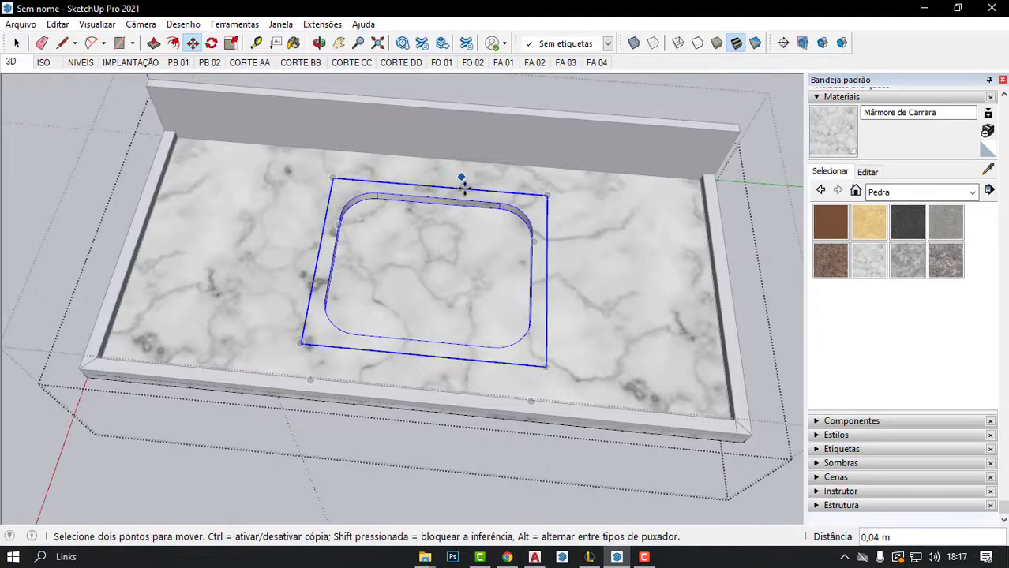
mouse_move(477, 311)
middle_down()
mouse_move(373, 365)
mouse_move(460, 237)
mouse_move(448, 356)
mouse_move(461, 315)
middle_up()
mouse_move(468, 371)
middle_down()
mouse_move(478, 326)
mouse_move(451, 327)
middle_up()
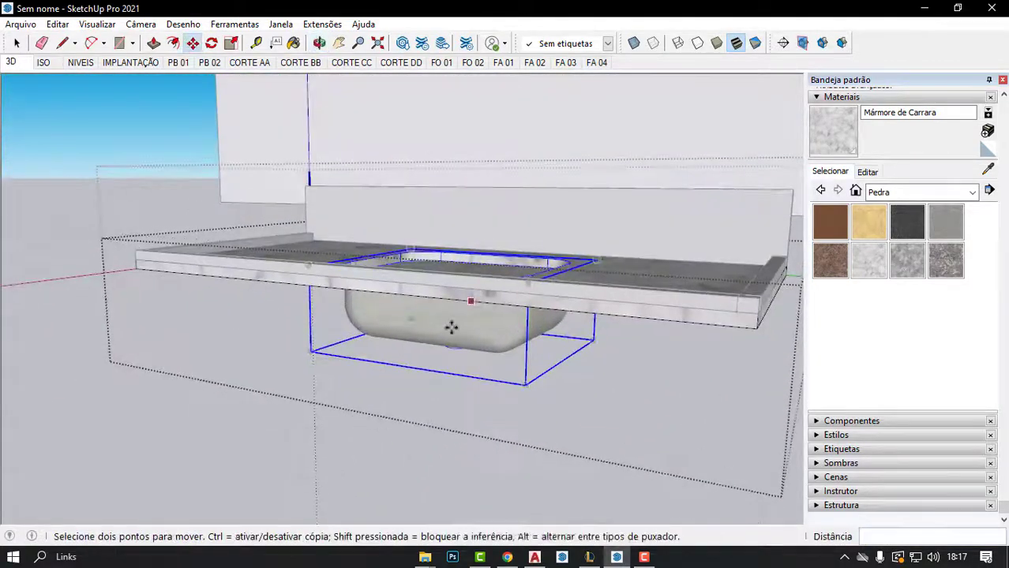
- Check the sink's Espessura da pedra is 2 cm in Opções de componente
right_click(453, 336)
mouse_move(526, 535)
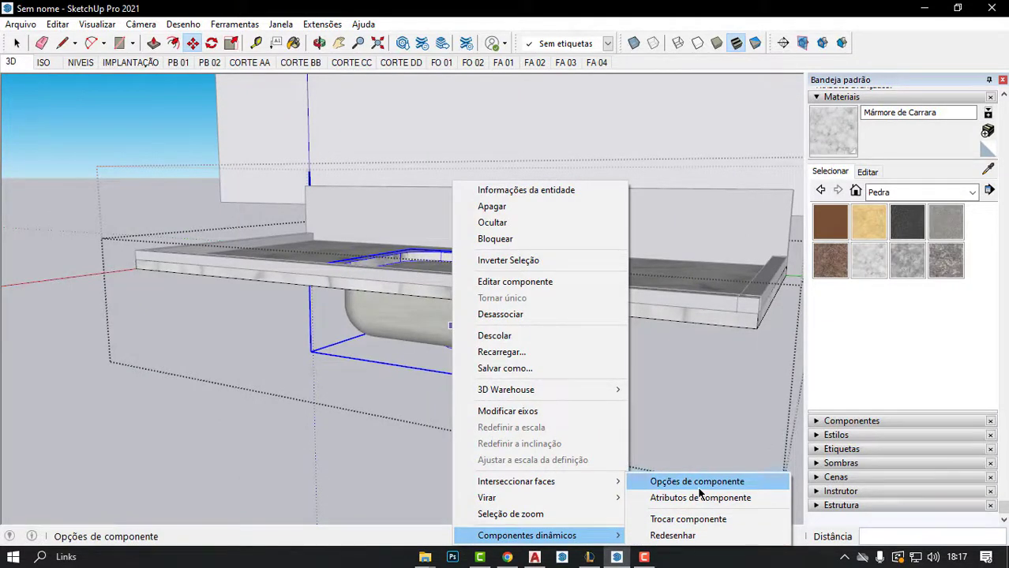
click(698, 483)
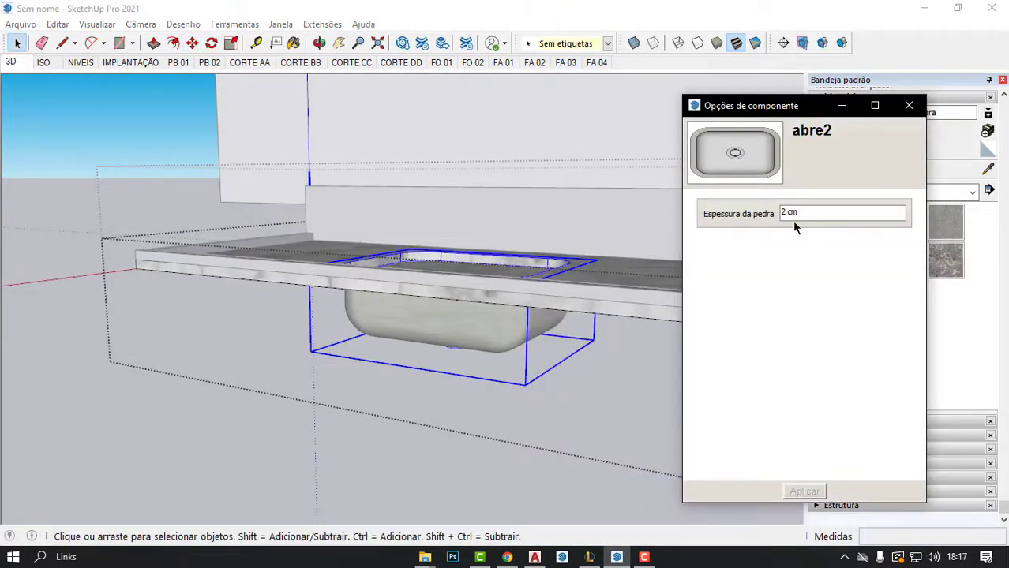
middle_drag(556, 281, 460, 322)
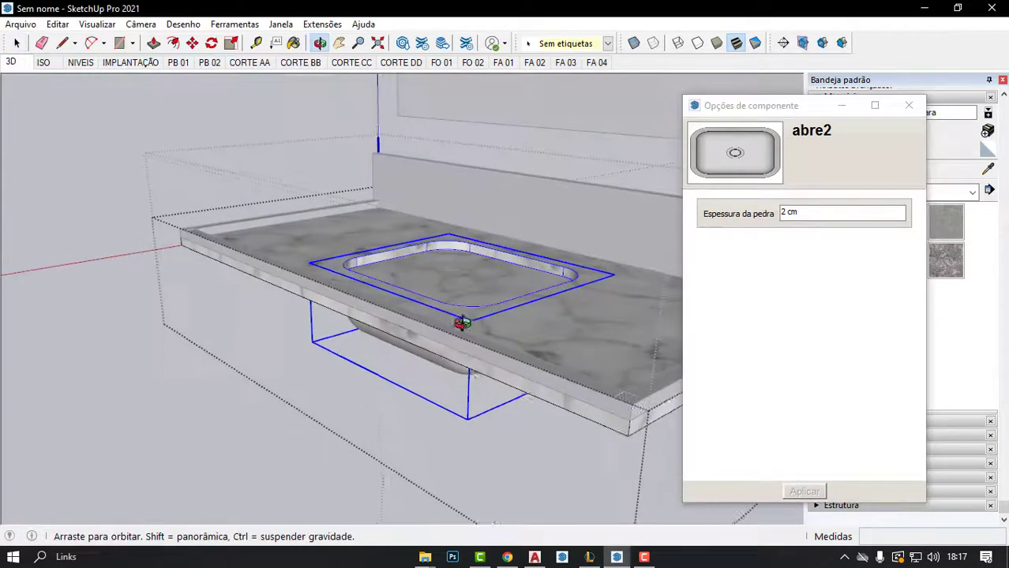
middle_drag(480, 355, 679, 252)
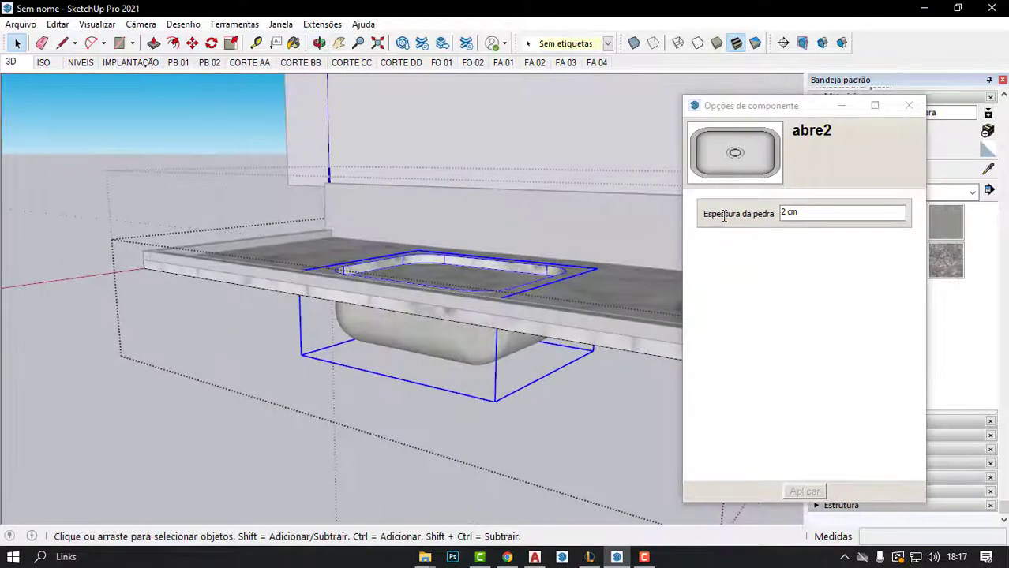
click(813, 218)
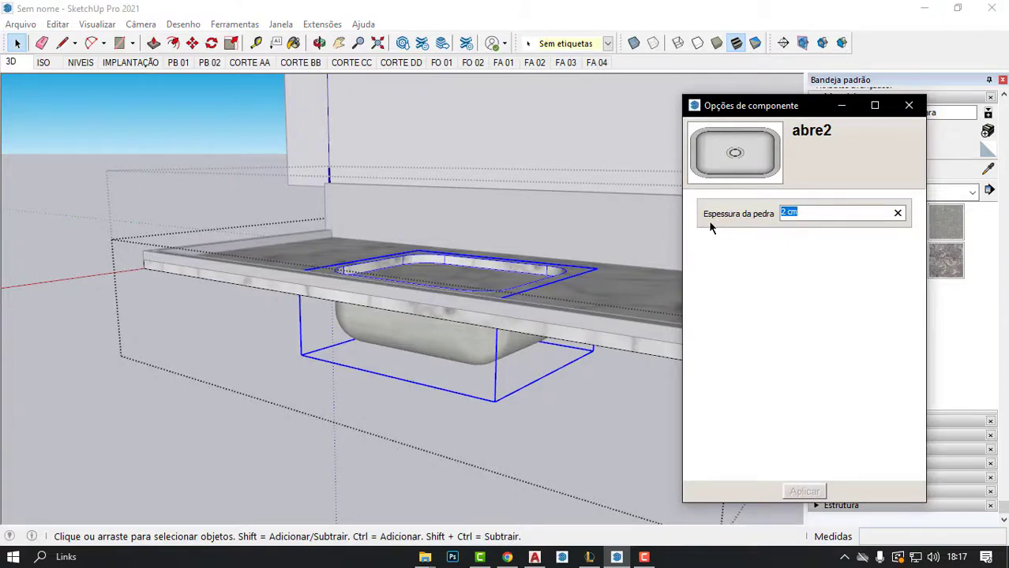
mouse_move(461, 293)
middle_down()
mouse_move(457, 372)
mouse_move(477, 227)
middle_up()
click(909, 105)
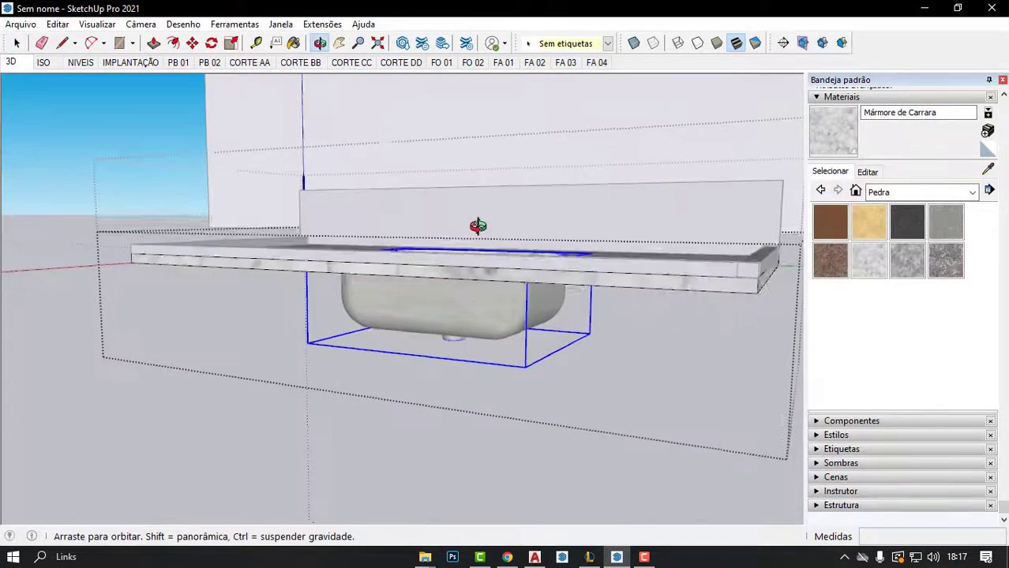
- Explode the sink component so its basin stays cut into the marble
right_click(478, 227)
click(567, 313)
mouse_move(462, 311)
middle_down()
mouse_move(441, 372)
mouse_move(315, 474)
mouse_move(248, 460)
mouse_move(589, 421)
middle_up()
- Deselect the sink and orbit over to the hollow box and small sink component
click(587, 415)
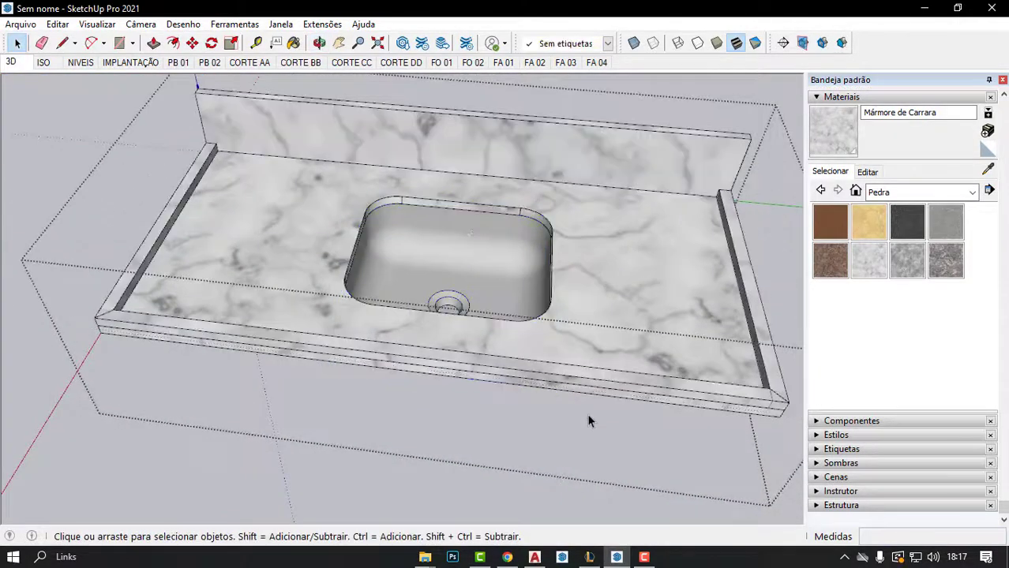
mouse_move(457, 232)
middle_down()
mouse_move(451, 450)
mouse_move(304, 143)
middle_up()
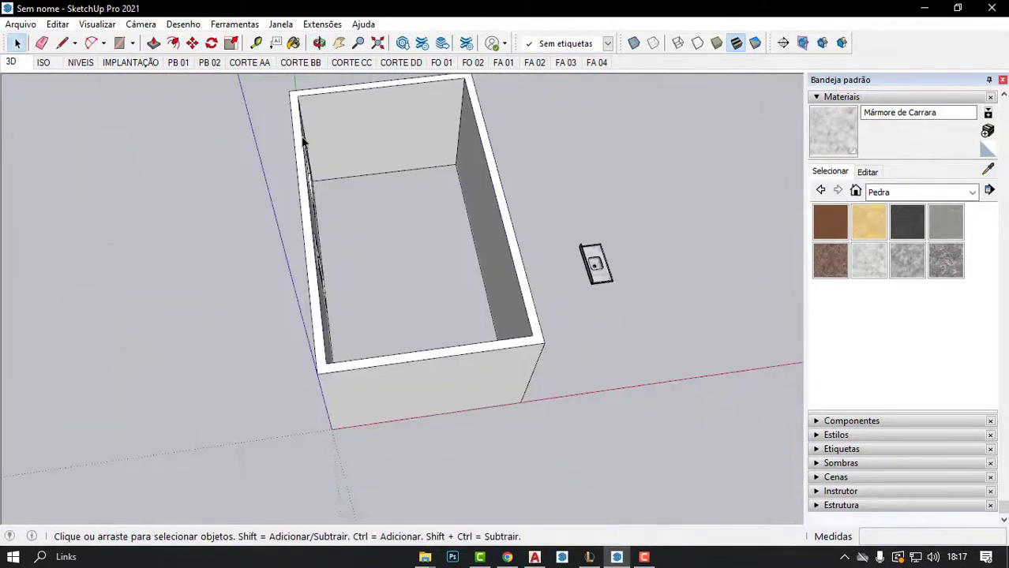